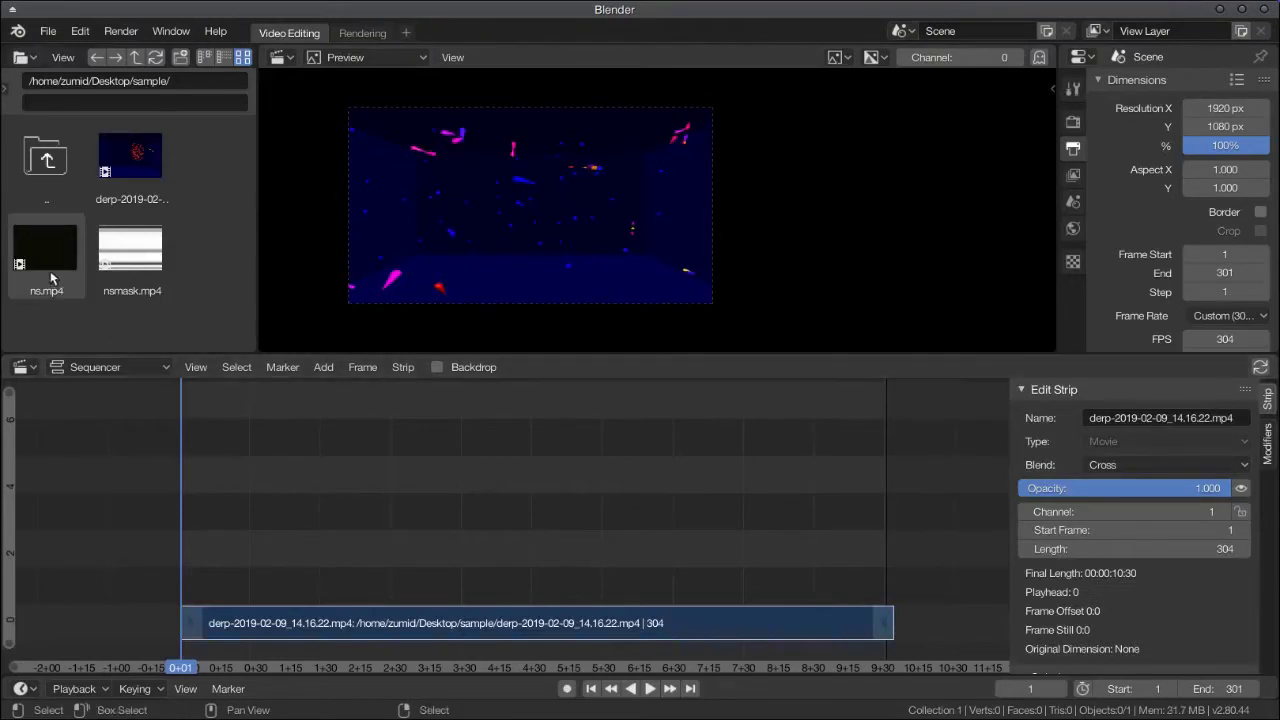
Add ns.mp4 on channel 2 above the derp clip, starting at frame 1, and place a duplicate directly after it
left_click_drag(277, 476, 283, 590)
key("shift+d")
left_click(506, 601)
left_click(454, 599)
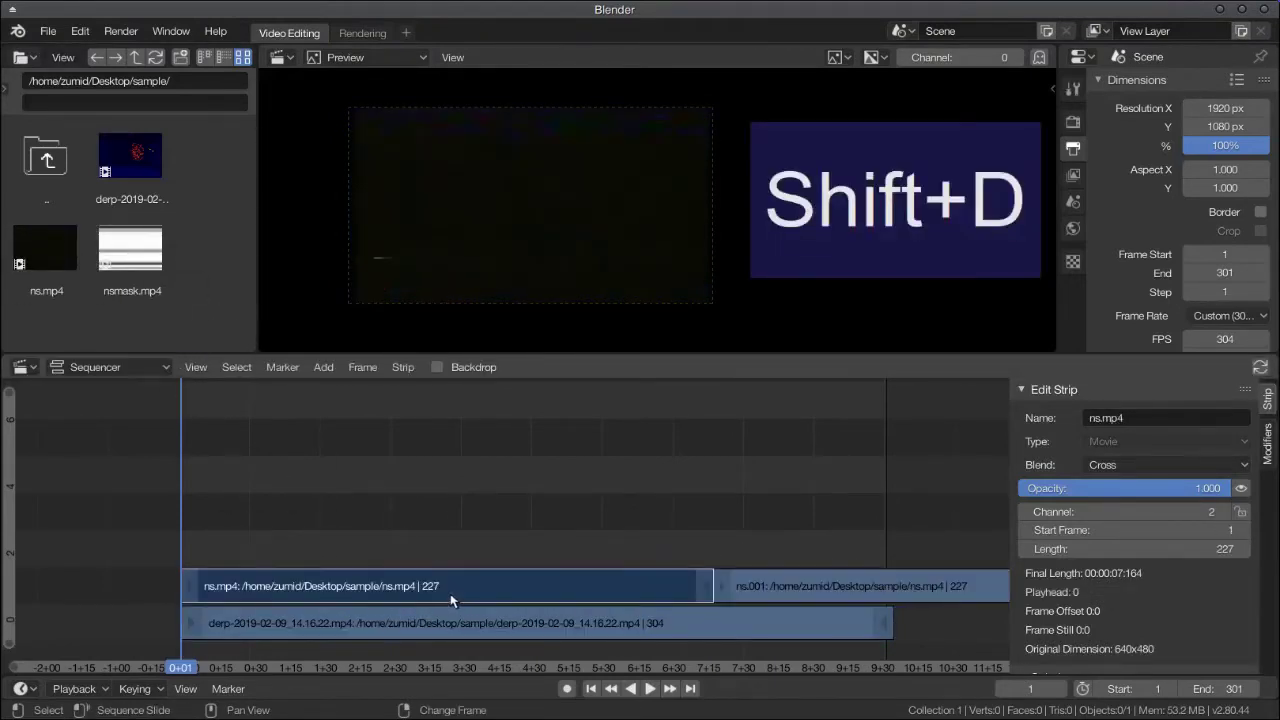
Group both ns strips into a meta strip and set its blend mode to Add
key("b")
left_click_drag(805, 552, 527, 597)
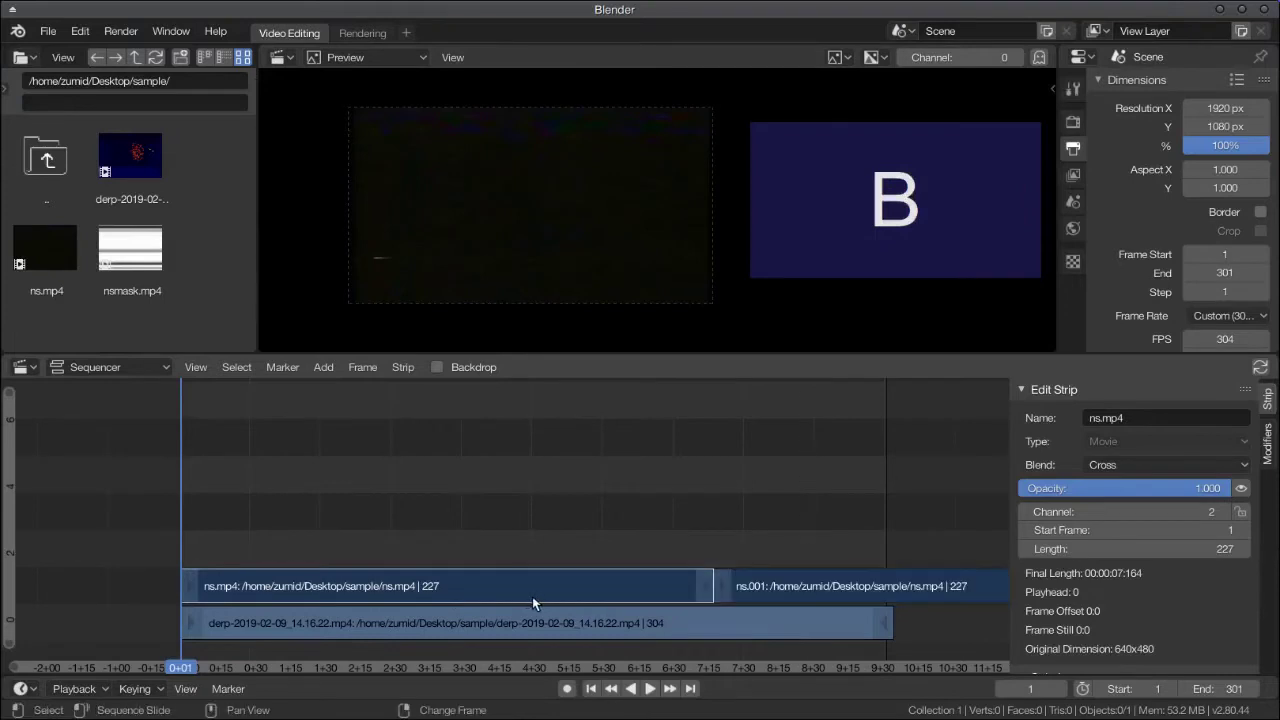
key("ctrl+g")
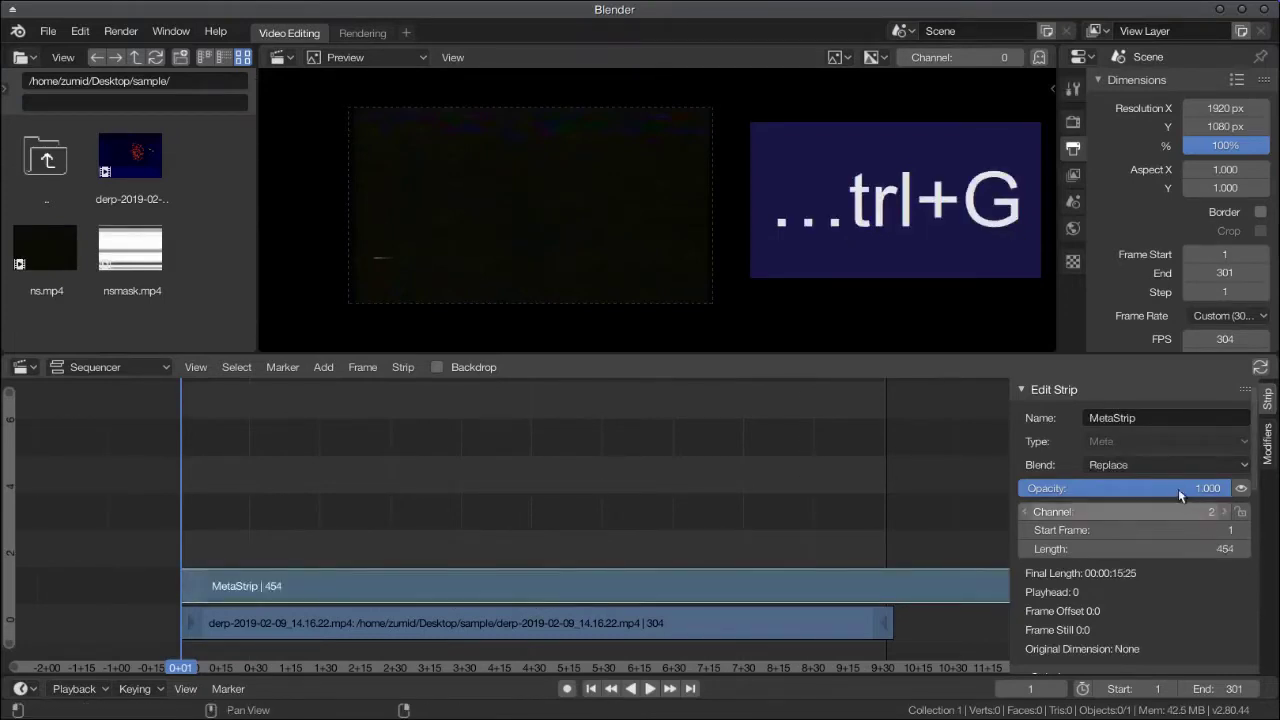
left_click(1160, 465)
left_click(1072, 237)
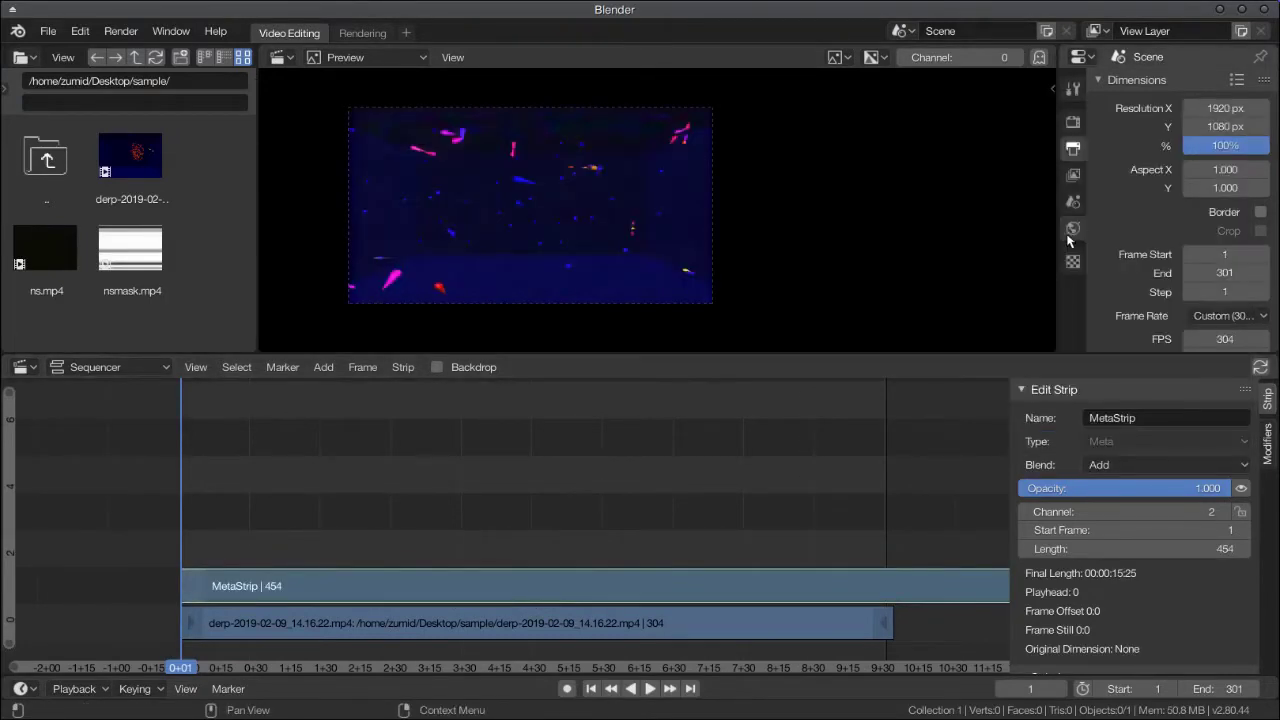
Set the render resolution to 640 × 480 px
type("640")
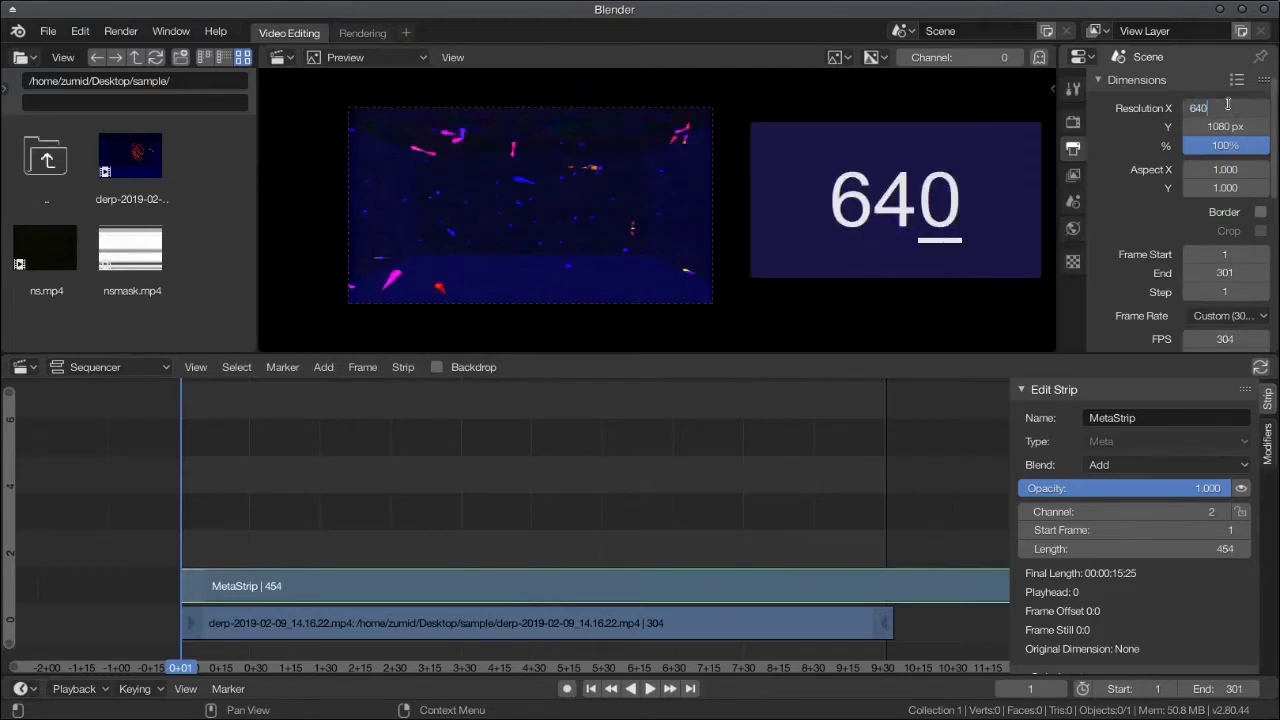
key("Return")
type("480")
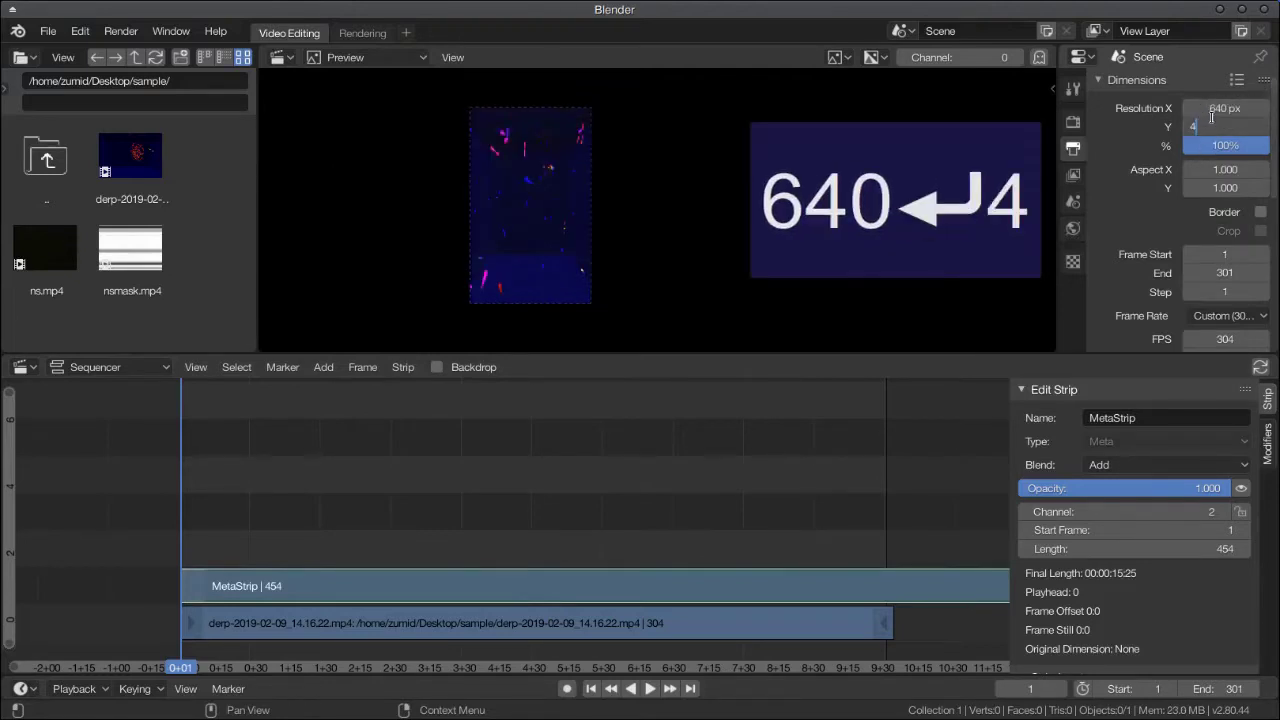
scroll(643, 207, "up", 9)
middle_click_drag(409, 197, 562, 218)
scroll(543, 214, "up", 4)
scroll(562, 218, "down", 2)
scroll(553, 213, "up", 1)
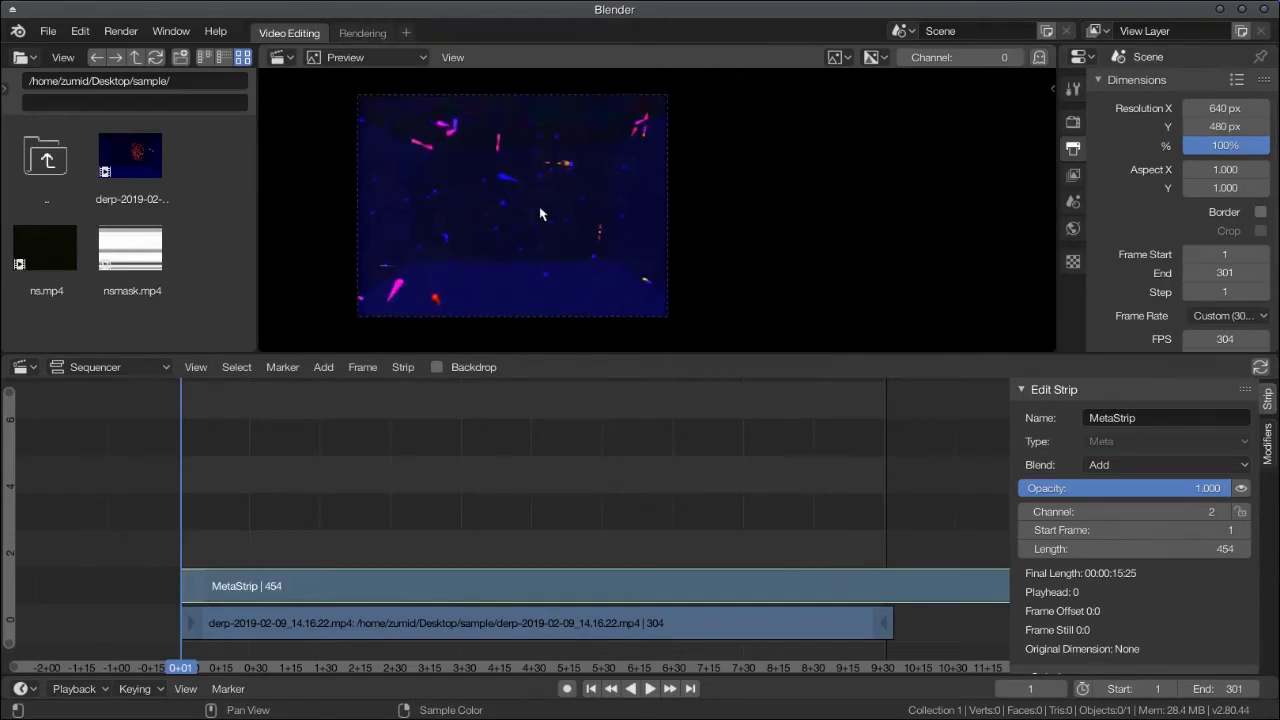
Move the meta strip up to channel 3 and add nsmask.mp4 on channel 2 below it, starting at frame 1
left_click(412, 625)
left_click(396, 588)
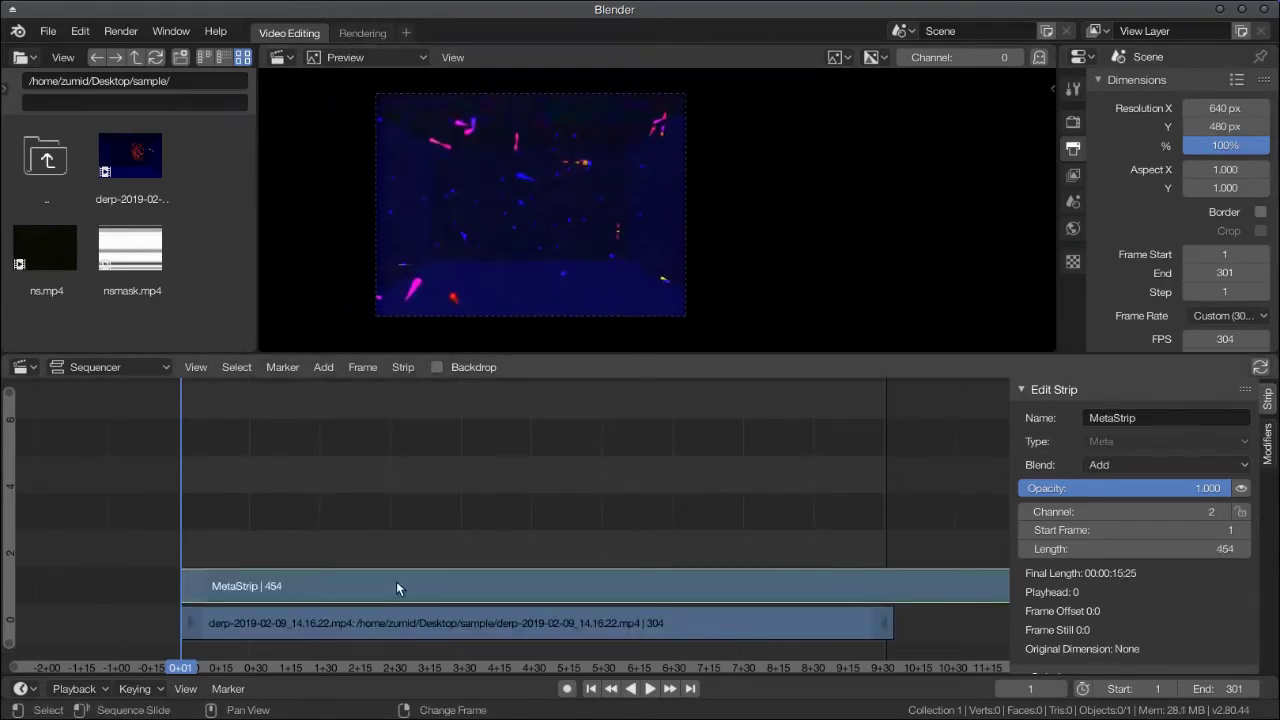
key("g")
key("y")
left_click(391, 545)
left_click_drag(100, 260, 258, 594)
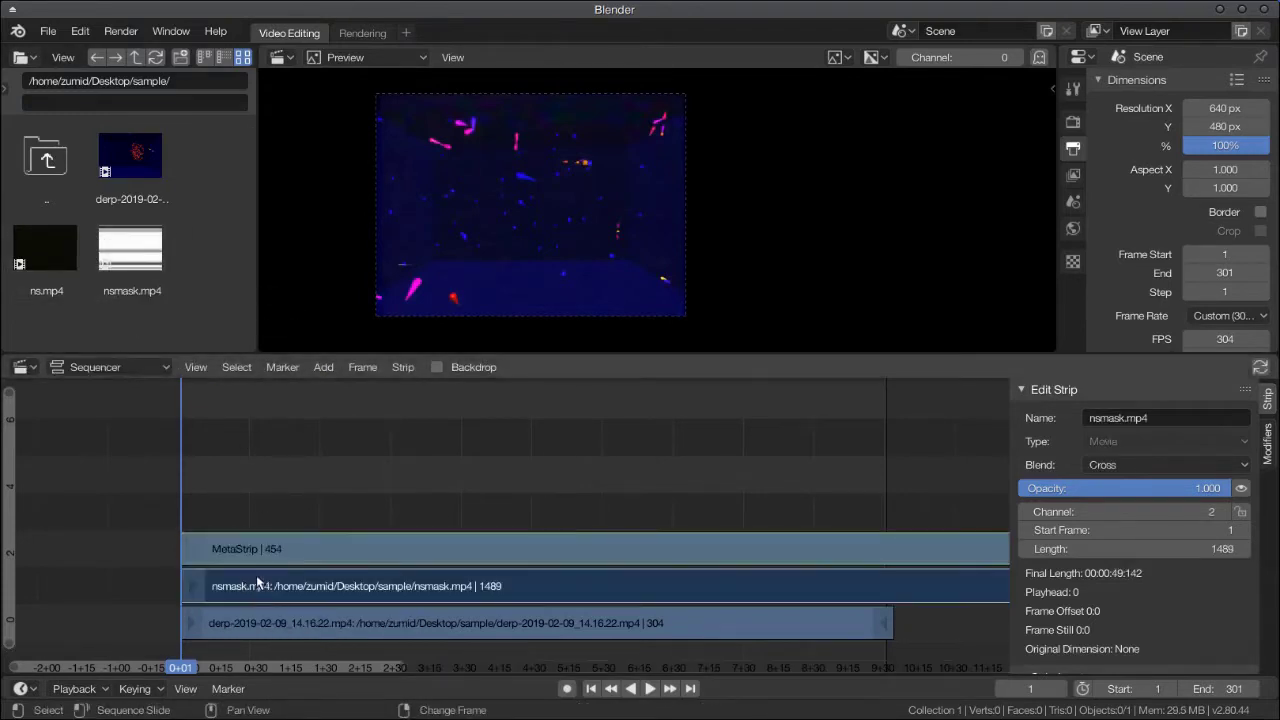
Play the beginning of the sequence to check how the nsmask.mp4 strip looks
key("Home")
left_click(650, 688)
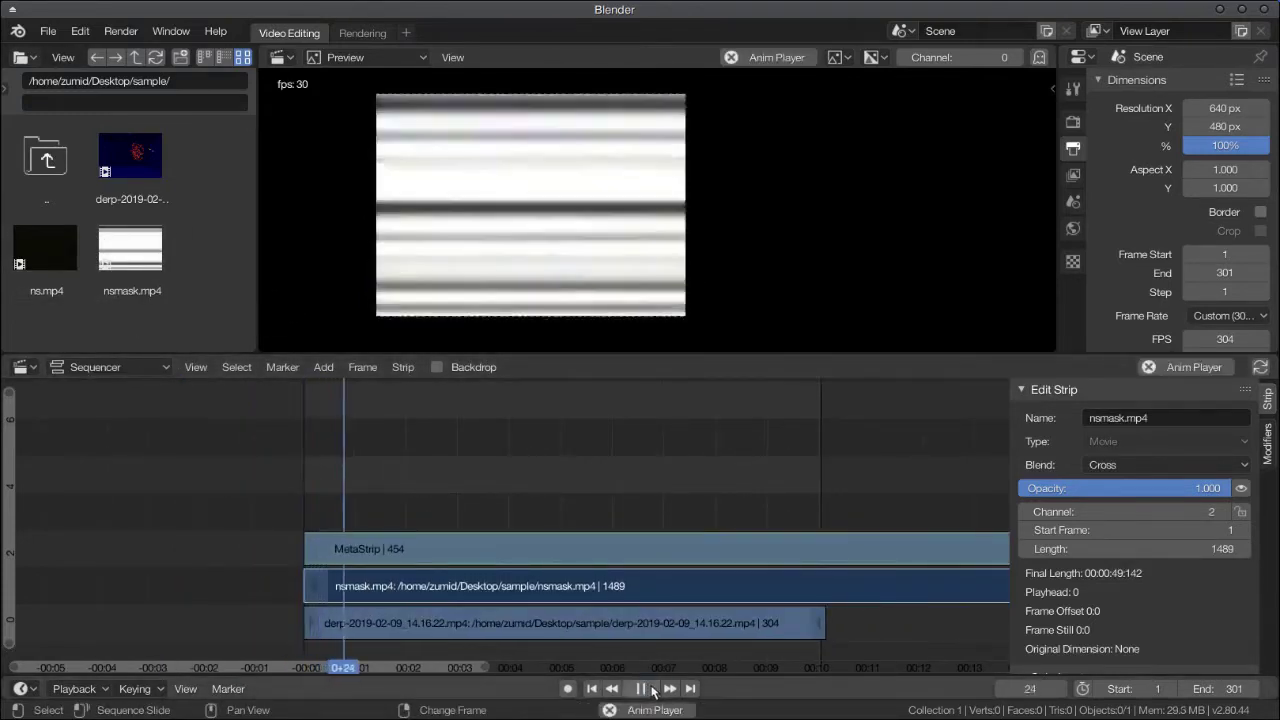
left_click(652, 690)
Move the meta strip up to channel 4 and the nsmask.mp4 strip up to channel 3
left_click(509, 547)
key("g")
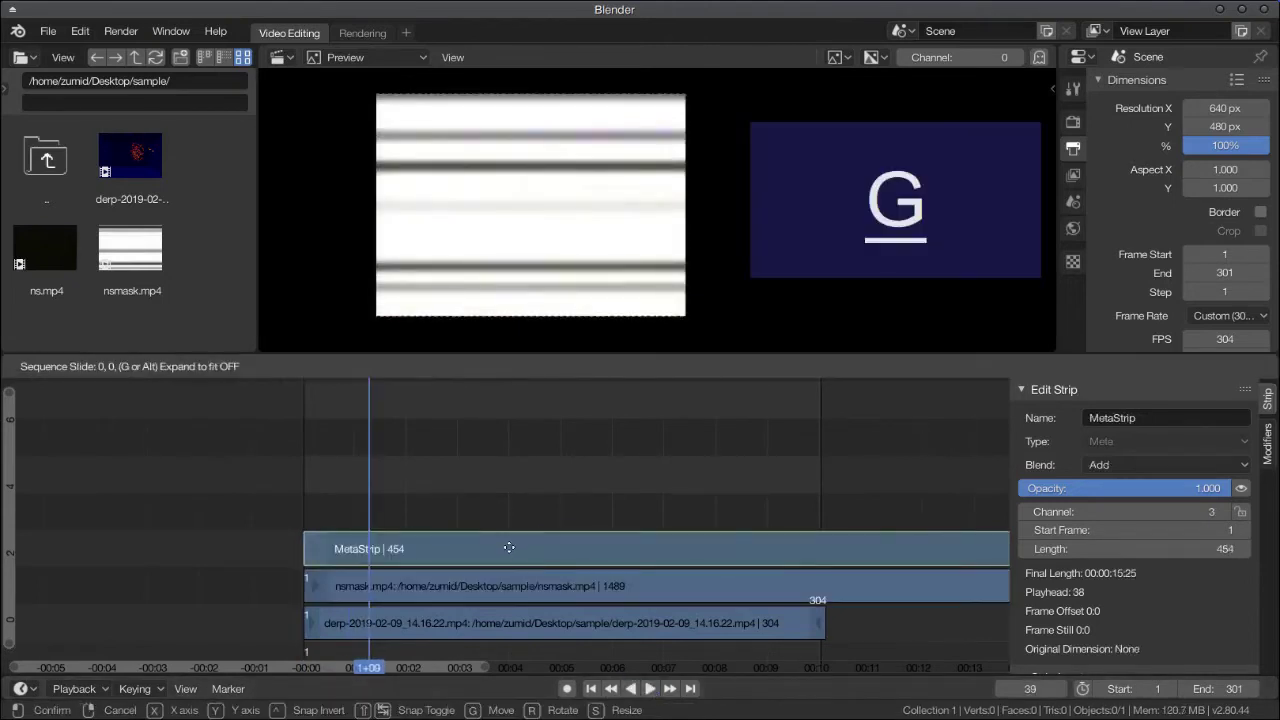
key("y")
left_click(509, 510)
left_click(487, 591)
key("g")
key("y")
left_click(472, 549)
Duplicate the nsmask.mp4 strip onto channel 2 at the same start frame
key("shift+d")
key("g")
key("y")
left_click(470, 586)
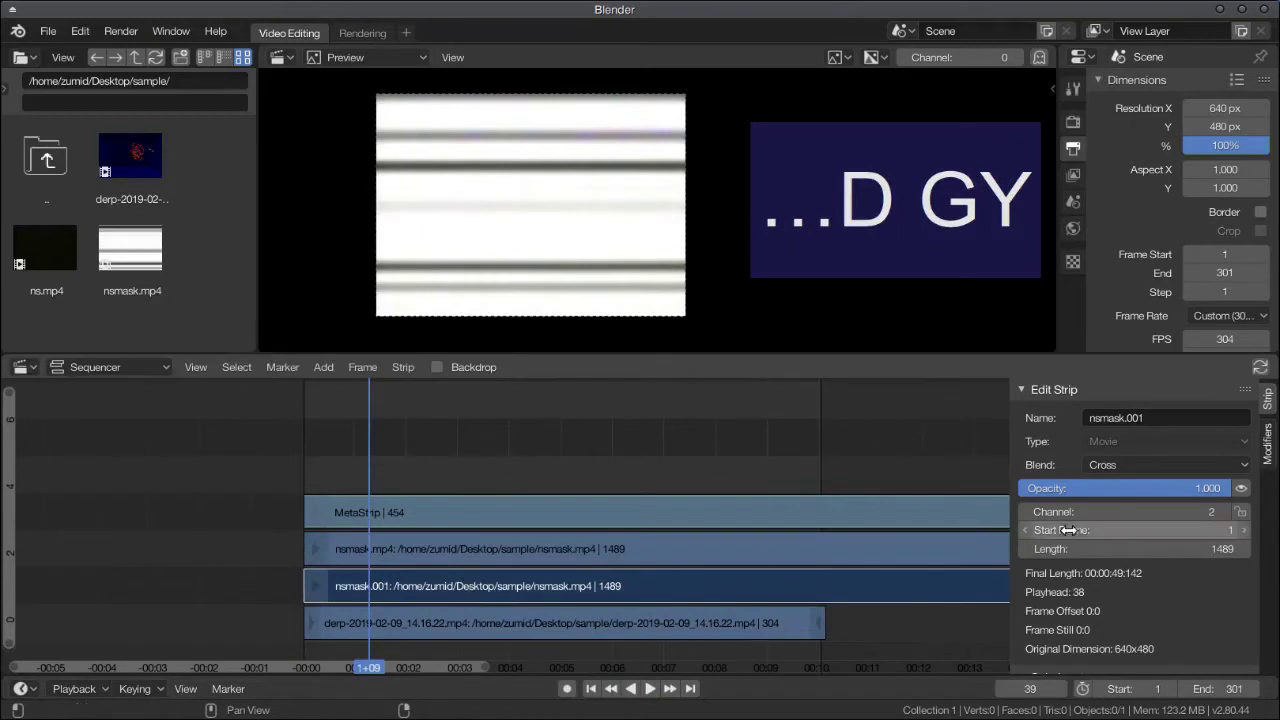
Add a Curves modifier to the duplicated nsmask strip and invert its combined curve by swapping the end points
left_click(1267, 443)
left_click(1190, 441)
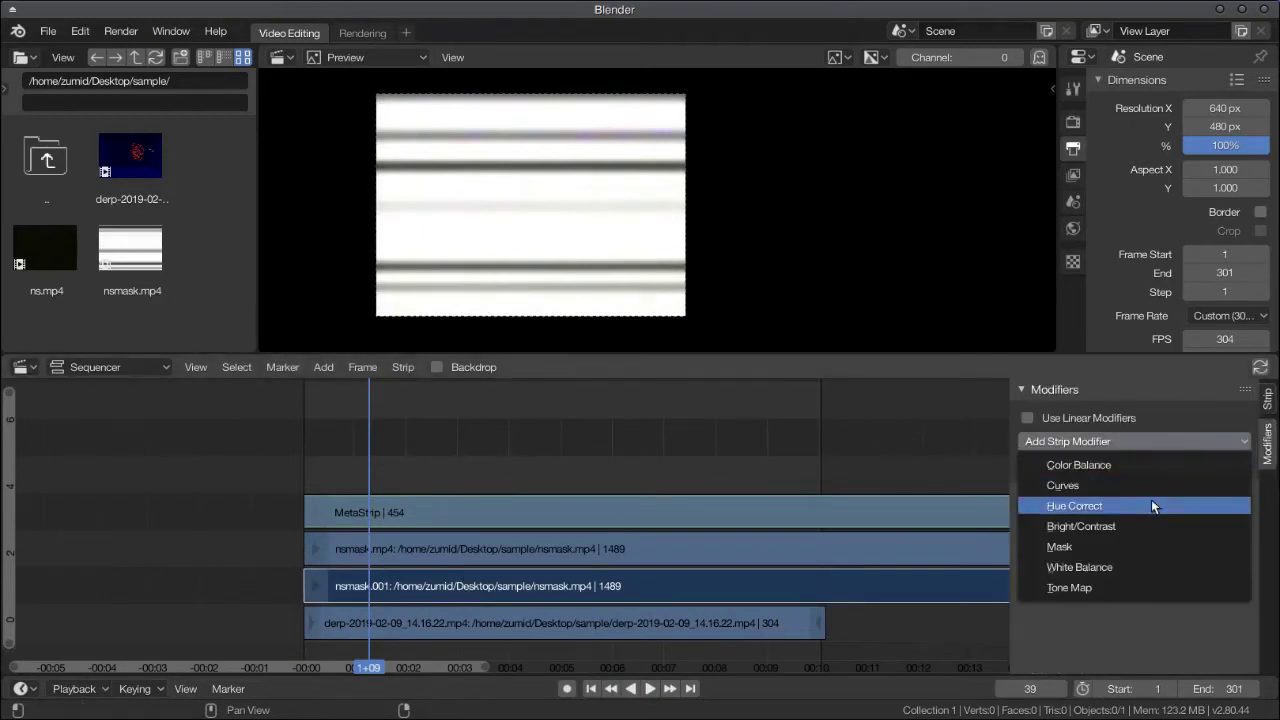
left_click(1151, 489)
scroll(1240, 516, "down", 3)
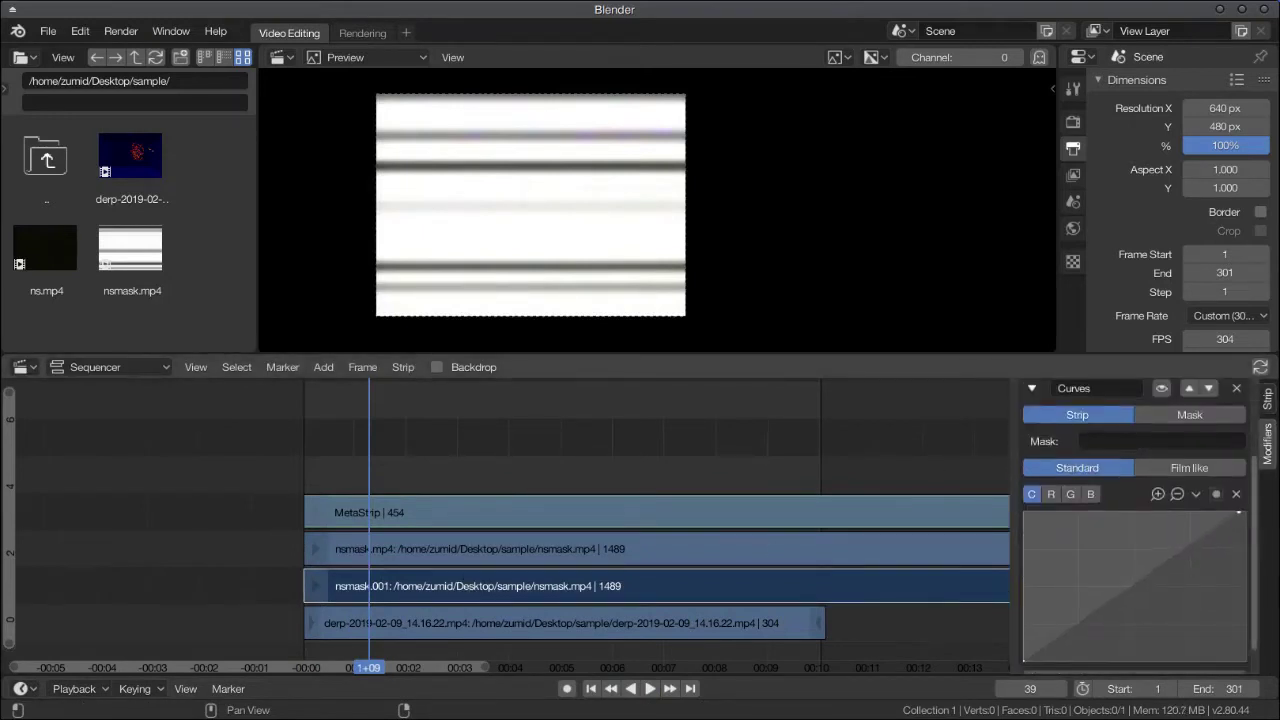
left_click_drag(1240, 513, 1024, 513)
left_click_drag(1024, 660, 1238, 660)
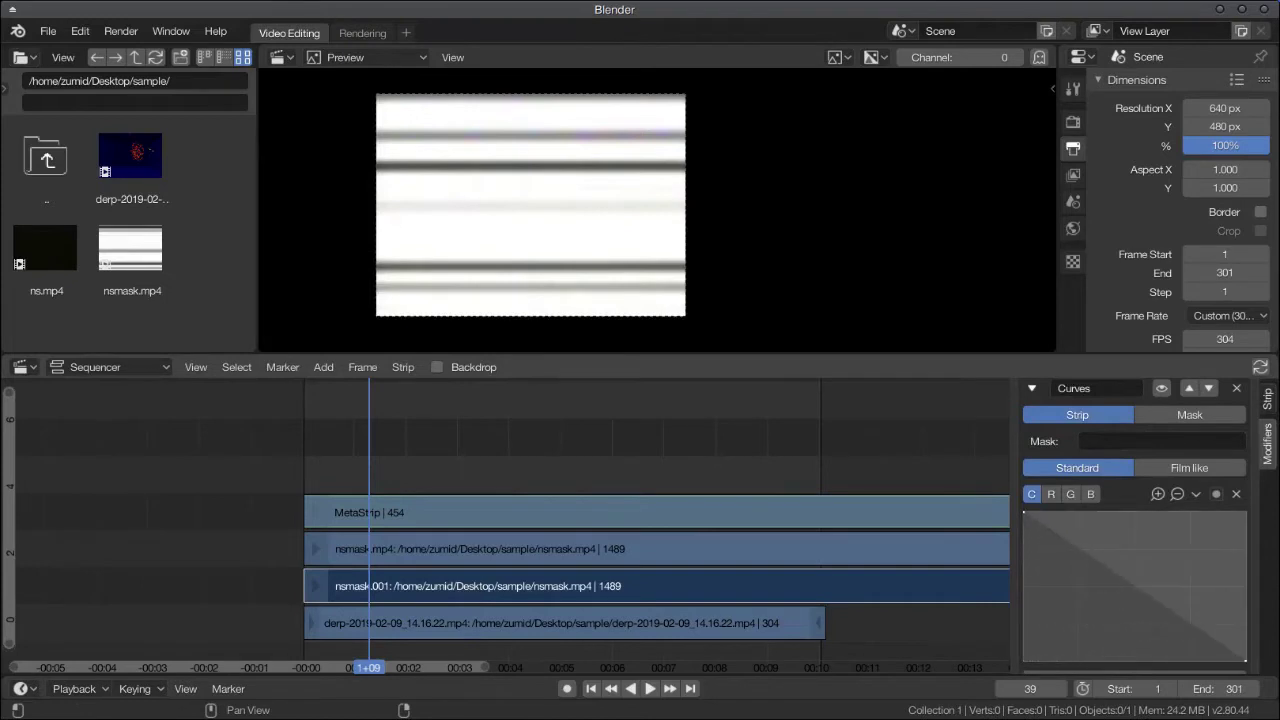
Mute the meta strip and both nsmask strips
scroll(517, 498, "down", 1)
left_click(547, 553)
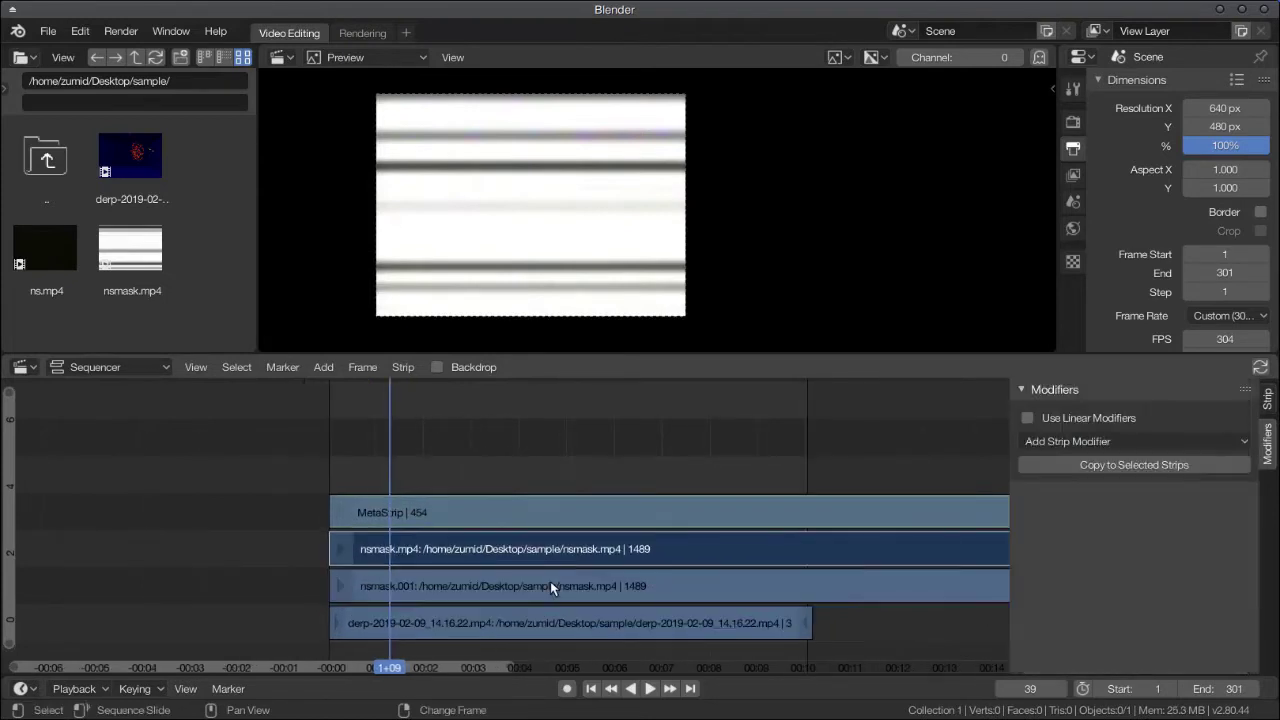
left_click(550, 582)
left_click(551, 617)
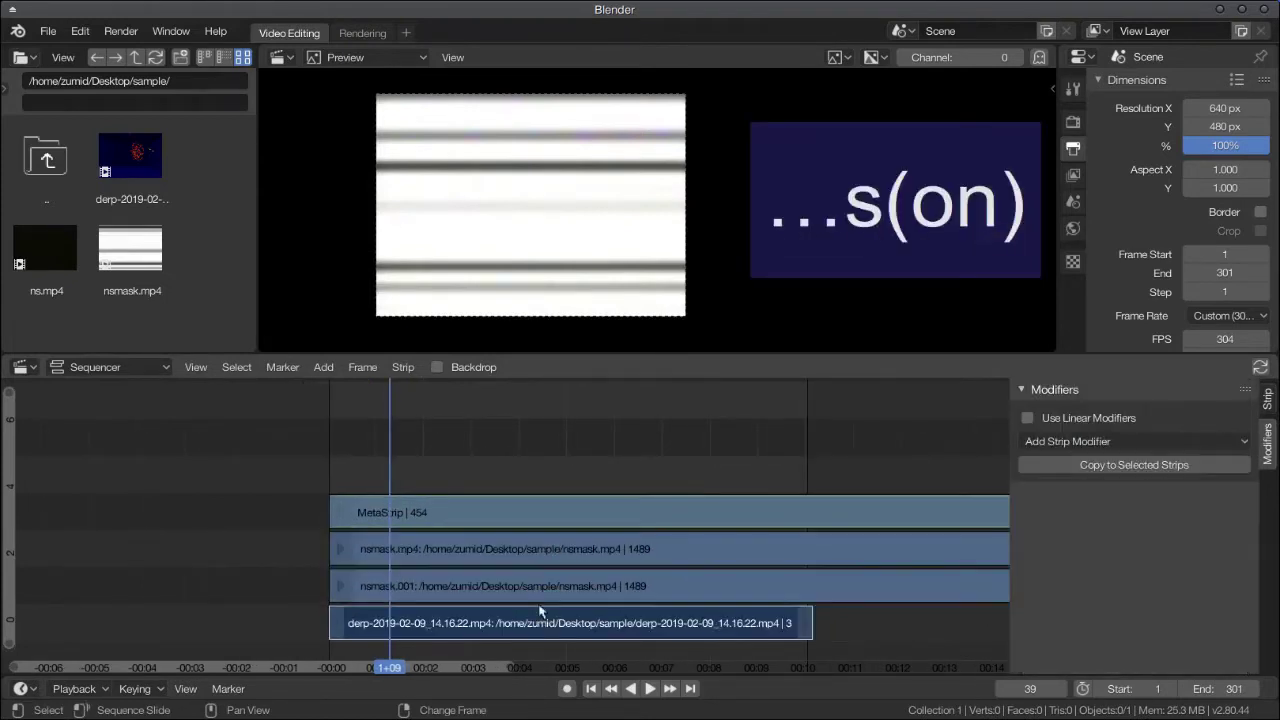
left_click(527, 558)
left_click(527, 578)
key("h")
left_click(524, 519)
key("h")
Add a Mask modifier to the derp strip and use the nsmask.mp4 strip as its mask
left_click(531, 583)
left_click(534, 616)
left_click(535, 586)
left_click(536, 614)
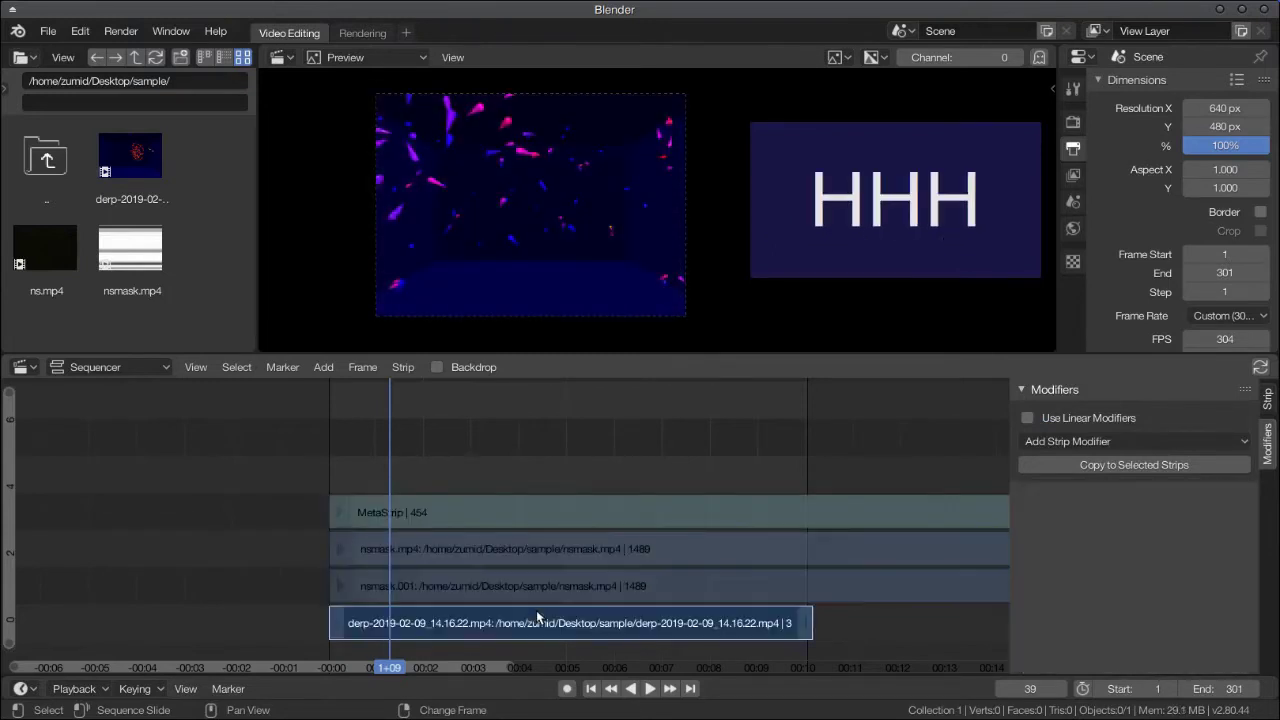
left_click(1105, 443)
left_click(1060, 547)
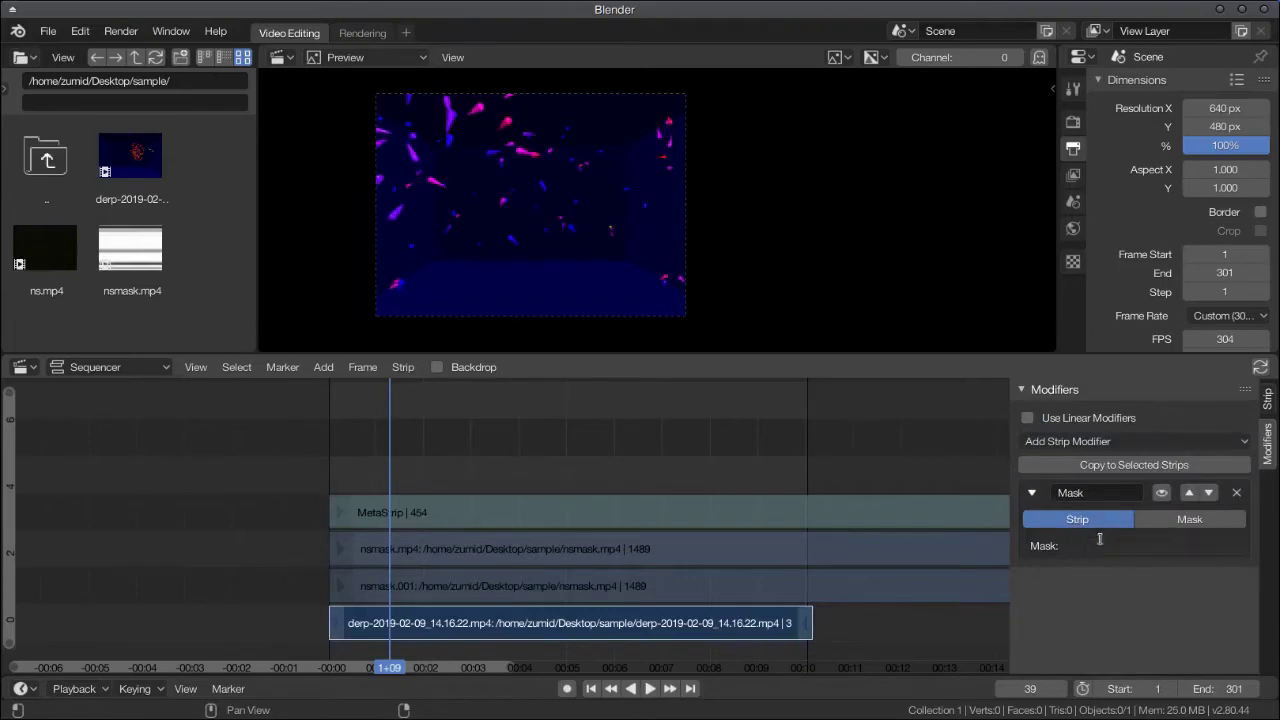
left_click(1102, 545)
left_click(1100, 387)
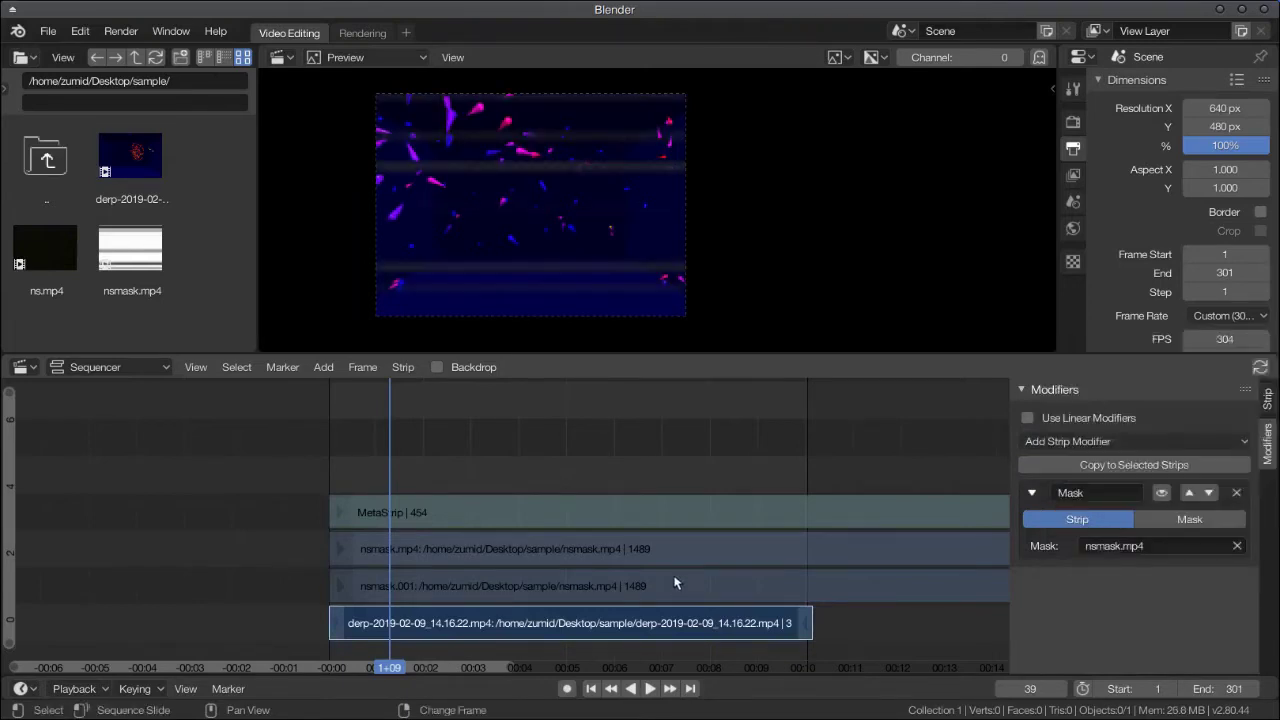
Move the meta strip and both nsmask strips up two channels, leaving channels 2 and 3 free
left_click(673, 585)
left_click(639, 548)
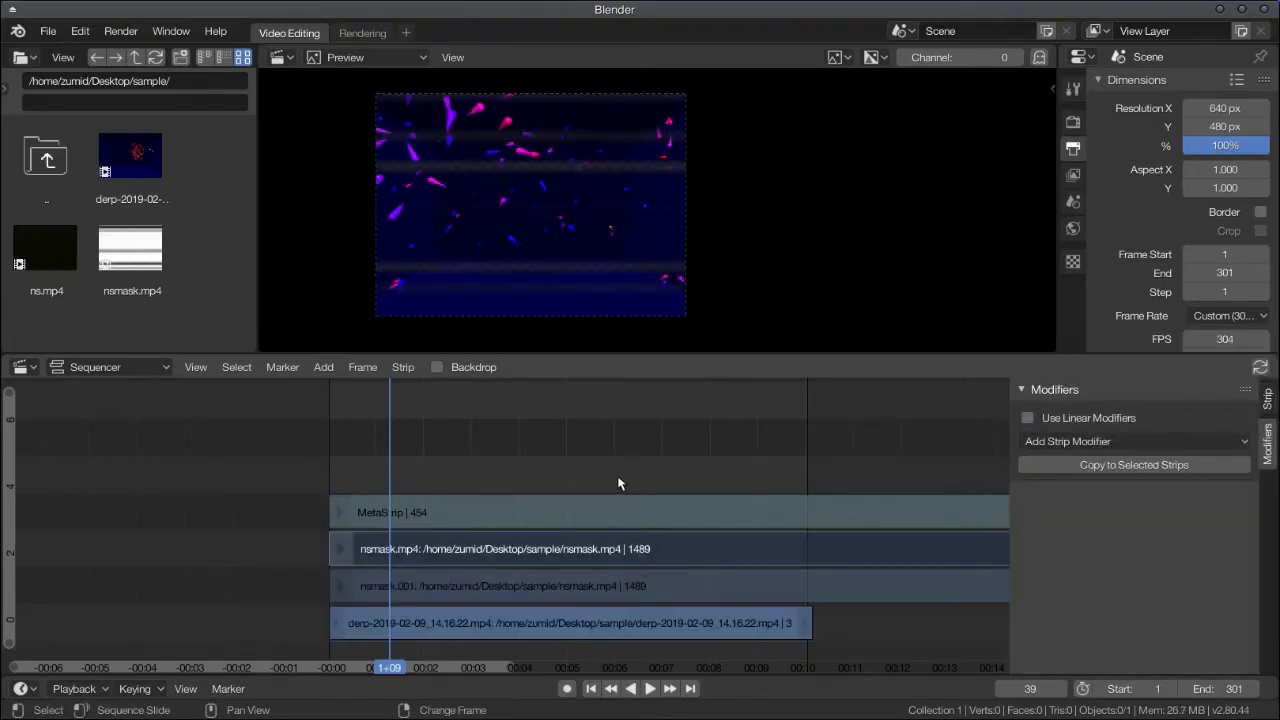
key("b")
left_click_drag(659, 479, 560, 612)
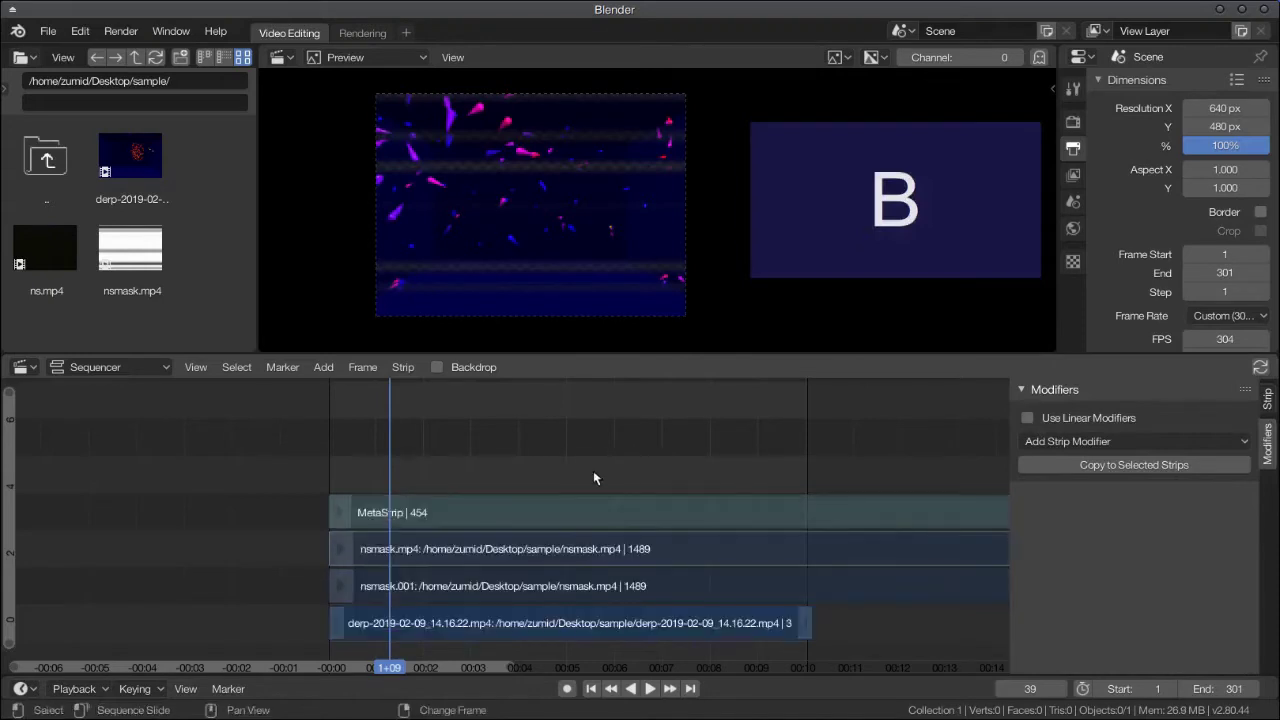
key("a")
key("b")
left_click_drag(606, 461, 547, 589)
key("g")
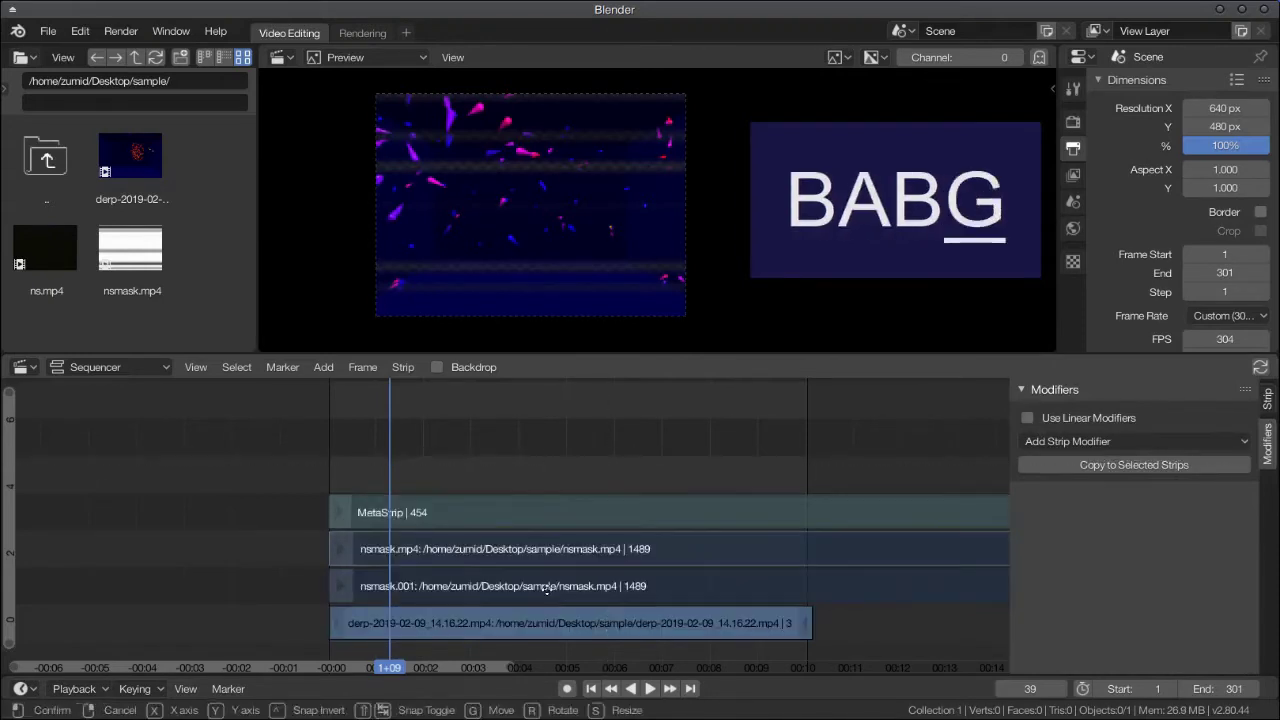
key("y")
left_click(550, 544)
Duplicate the masked derp strip onto channel 2 at the same start frame
left_click(546, 513)
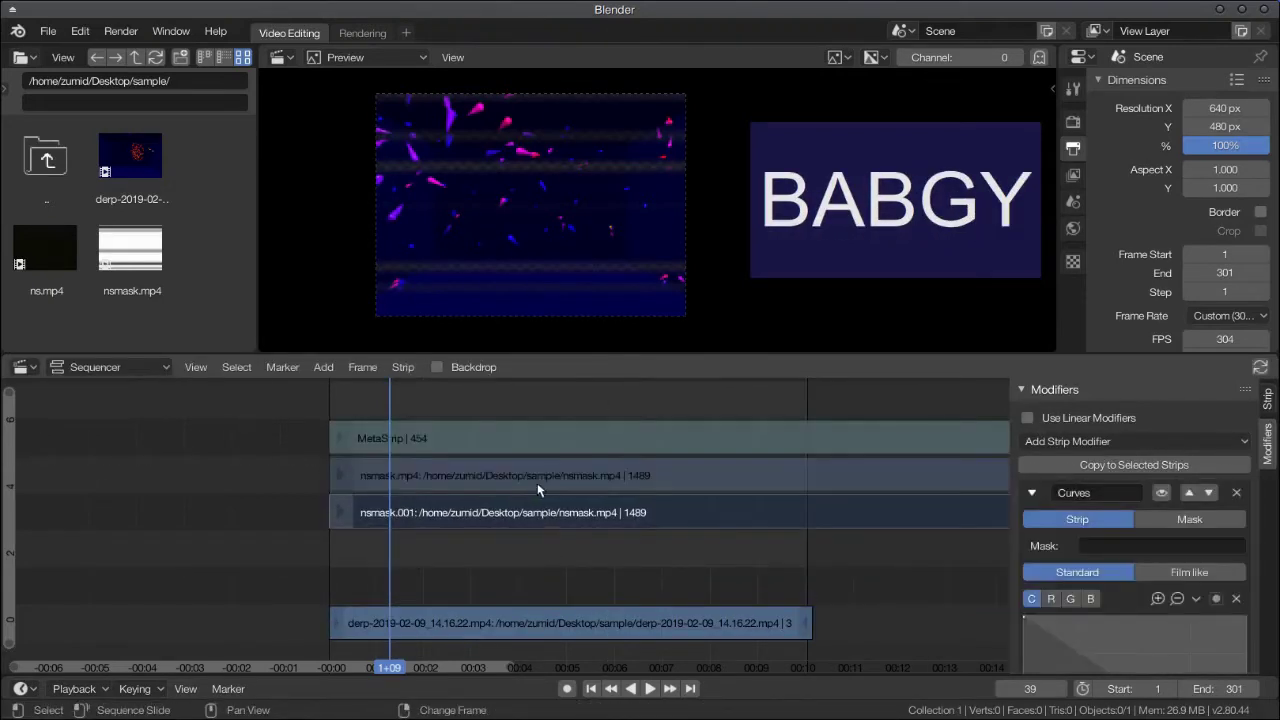
left_click(536, 482)
left_click(548, 524)
left_click(542, 633)
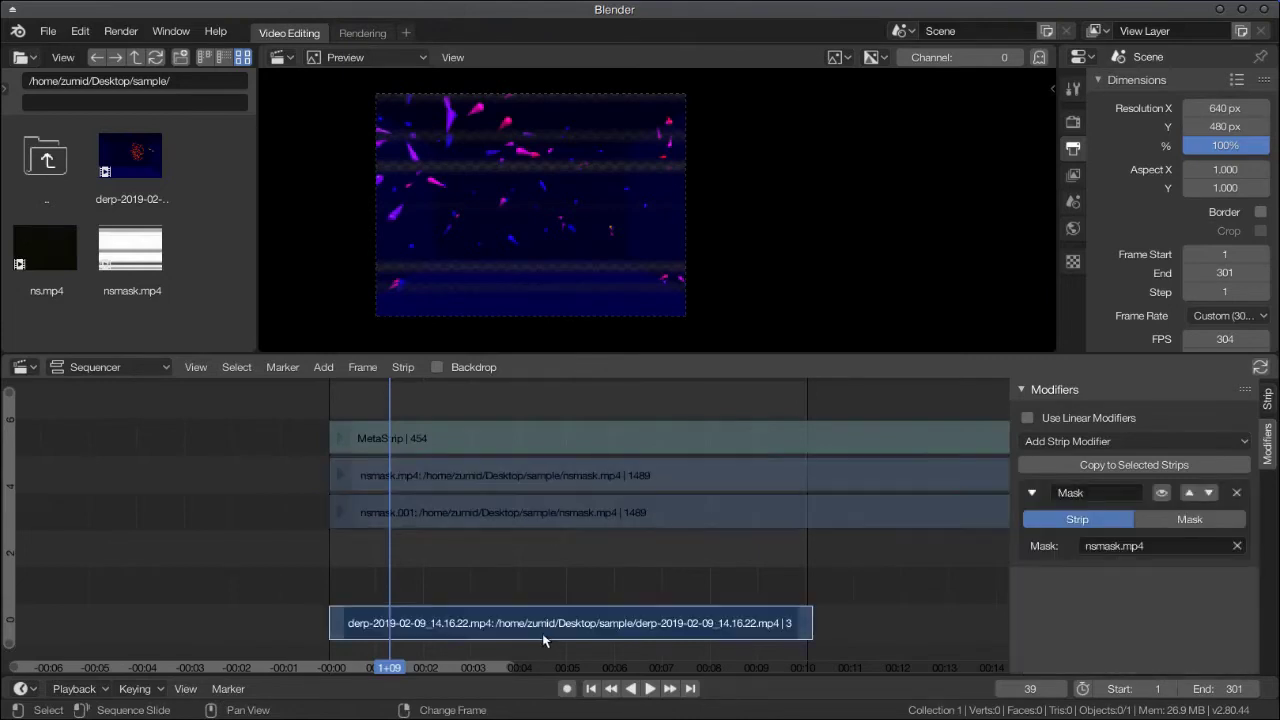
key("shift+d")
key("g")
key("y")
left_click(542, 592)
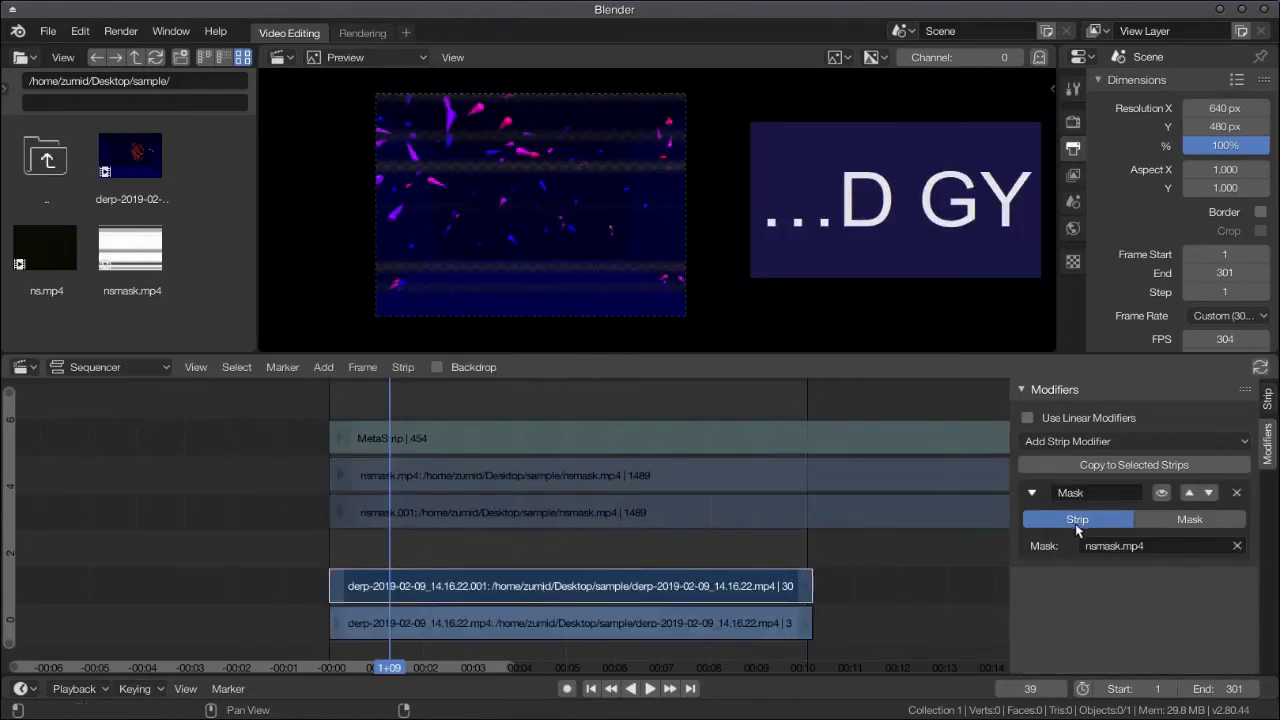
Change the duplicated derp strip's mask to nsmask.001 and set its blend mode to Alpha Over
left_click(1130, 546)
left_click(1149, 390)
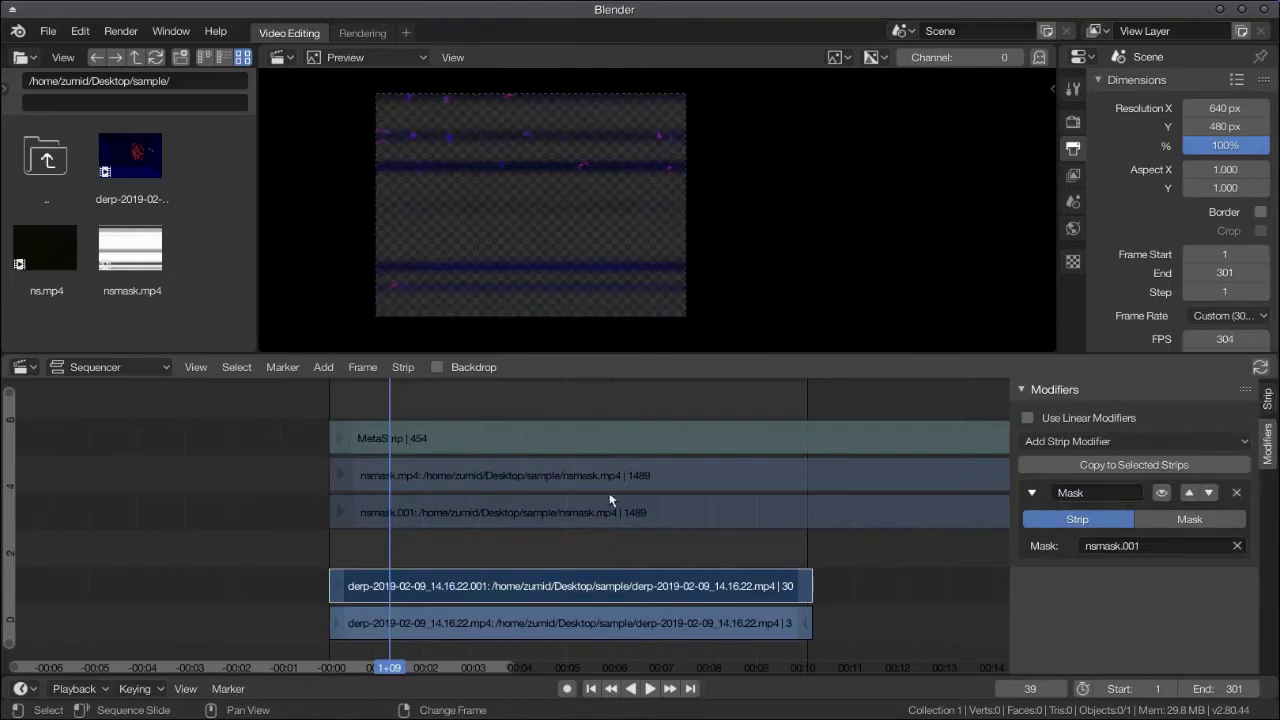
left_click(1268, 400)
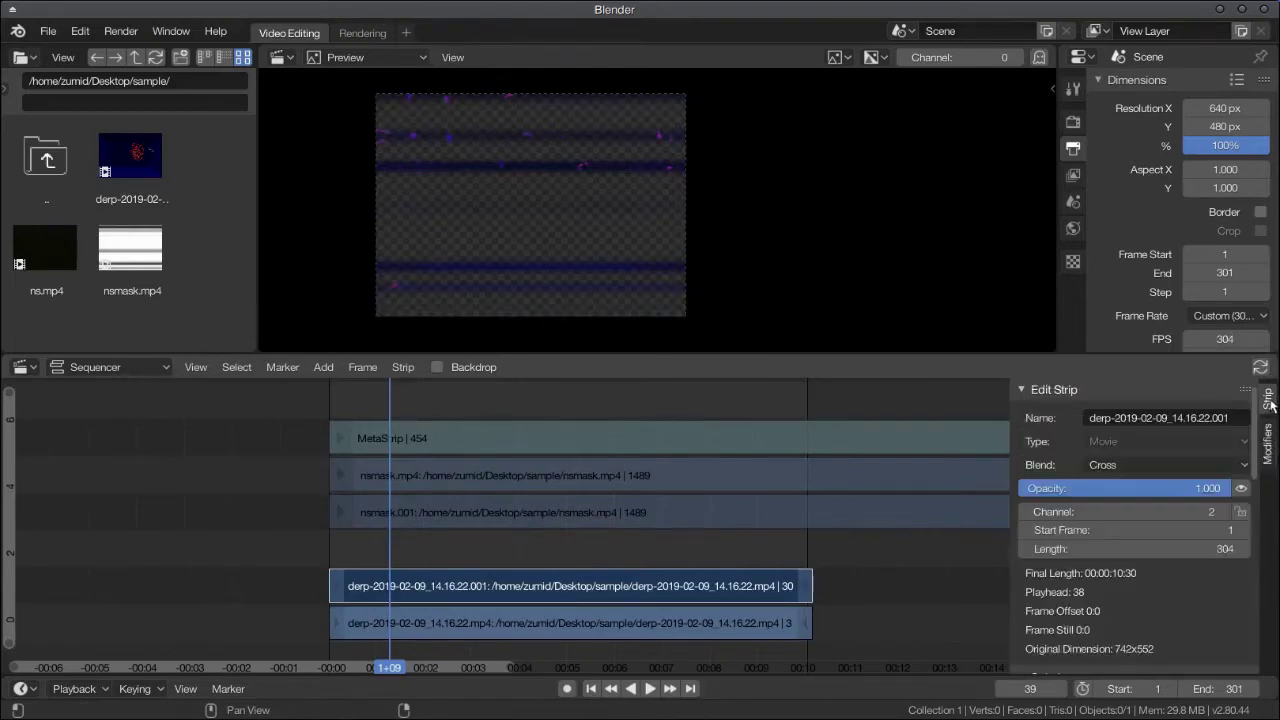
left_click(1228, 466)
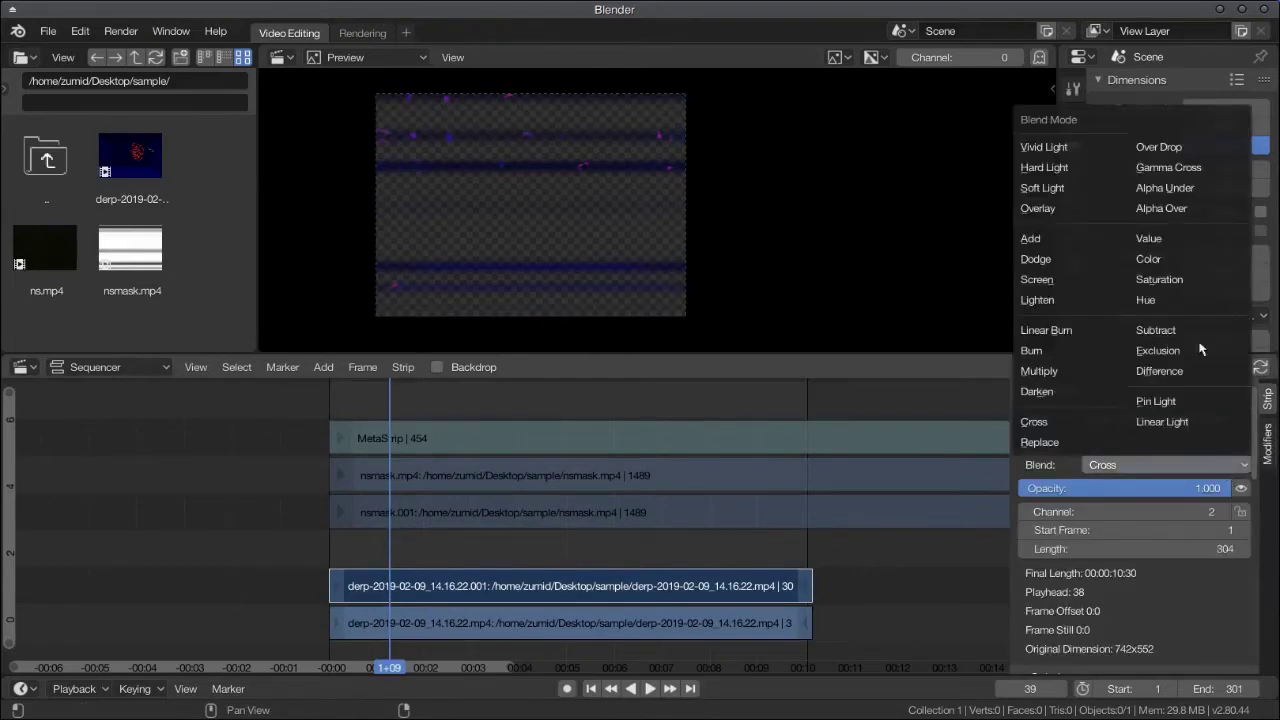
left_click(1188, 207)
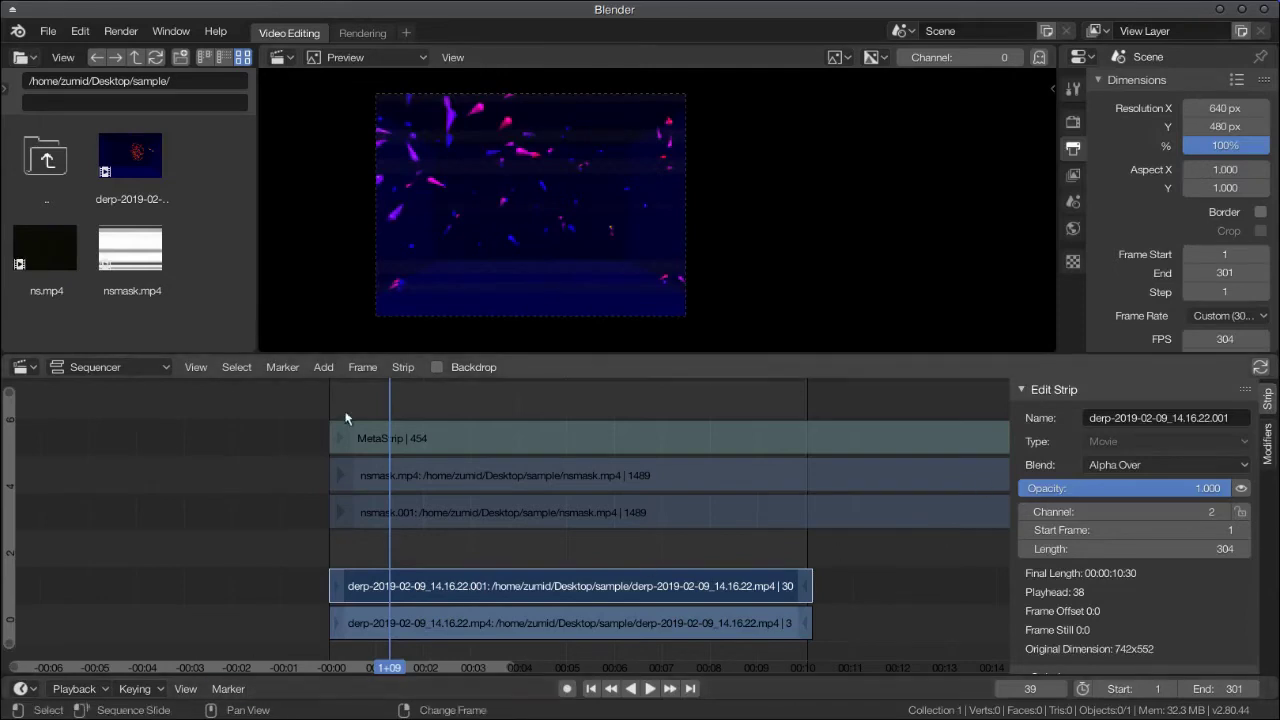
Add a Transform effect strip to the duplicated derp strip and set its blend mode to Alpha Over
left_click(320, 367)
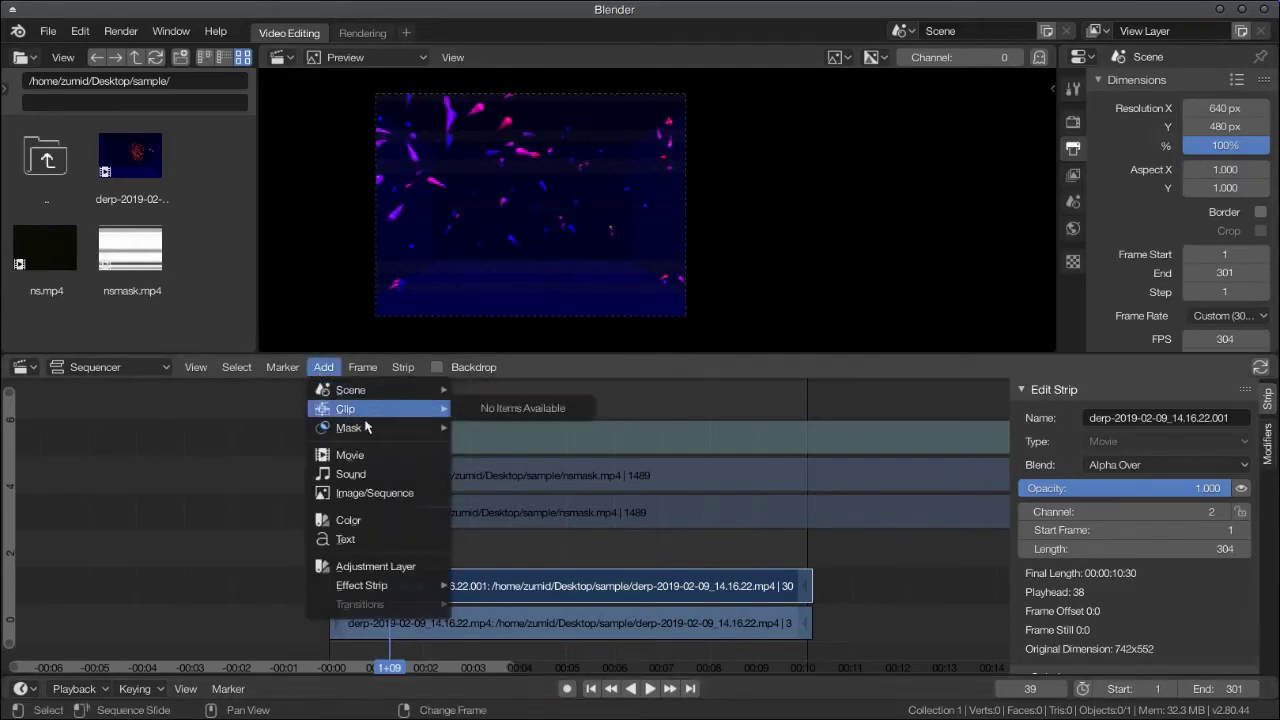
mouse_move(370, 585)
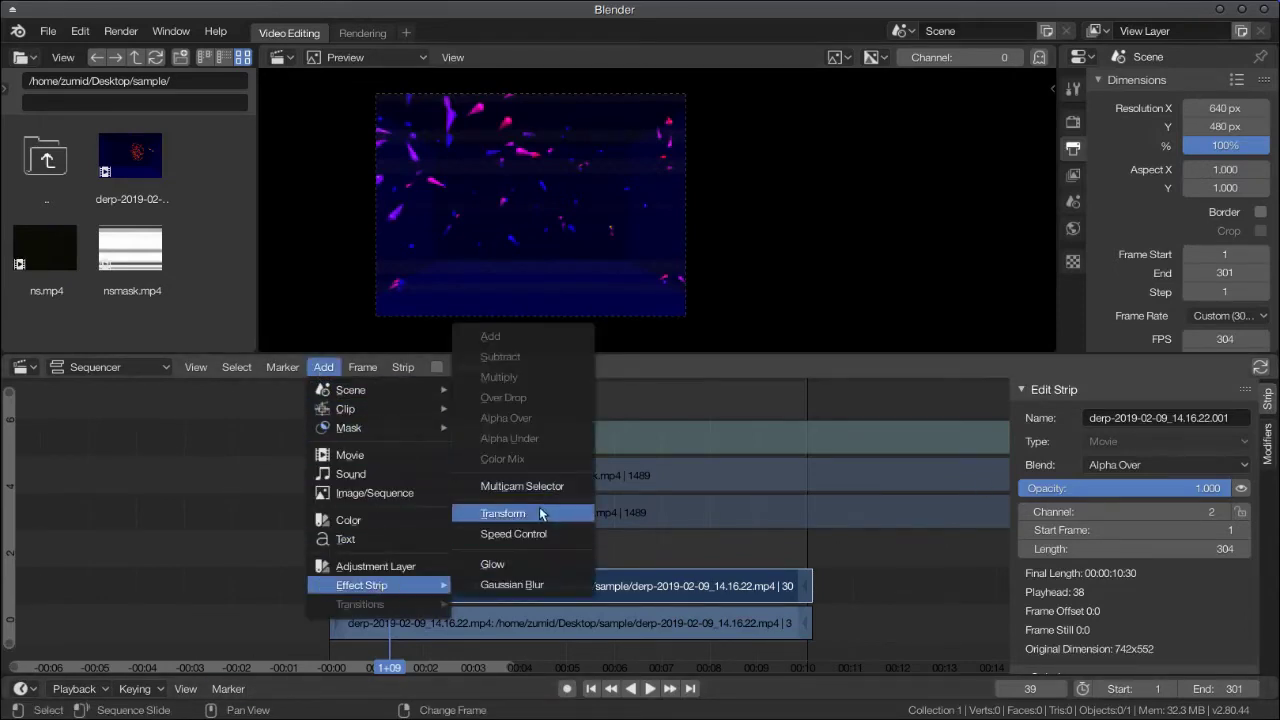
left_click(540, 513)
scroll(1166, 490, "down", 1)
left_click(1181, 434)
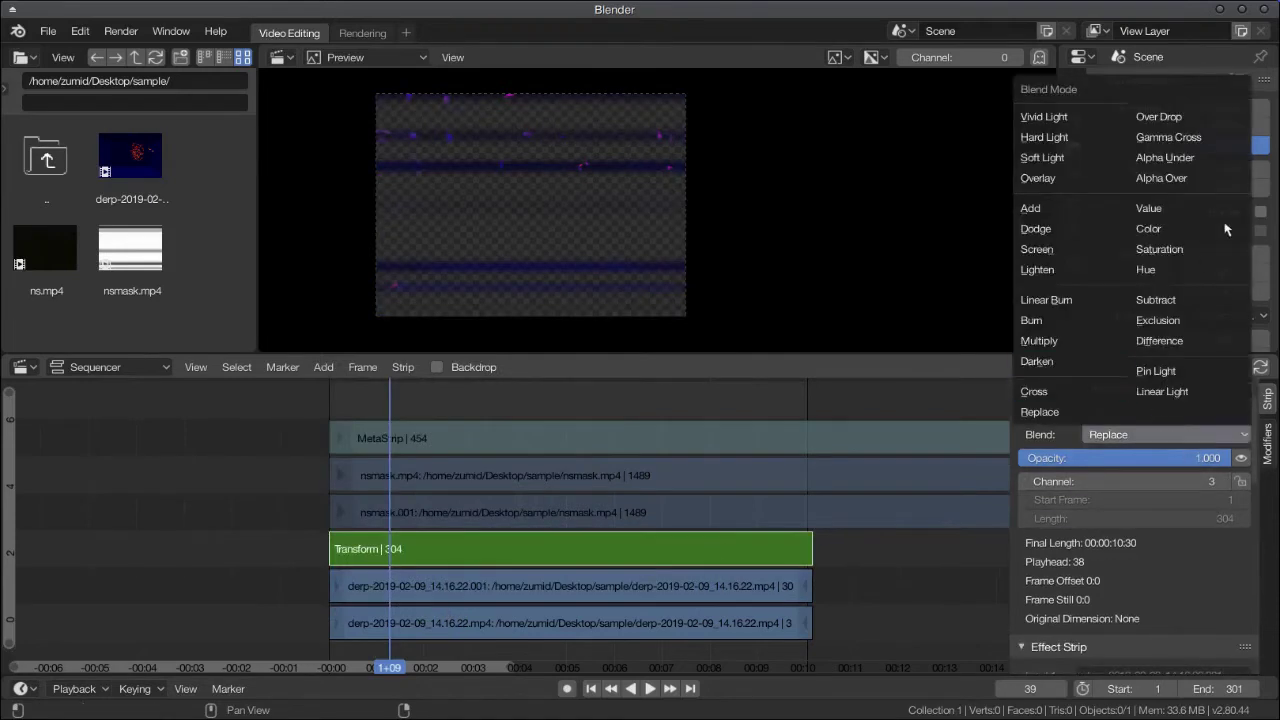
left_click(1208, 180)
Set the Transform strip's X position to 2.01 percent
scroll(1148, 576, "down", 4)
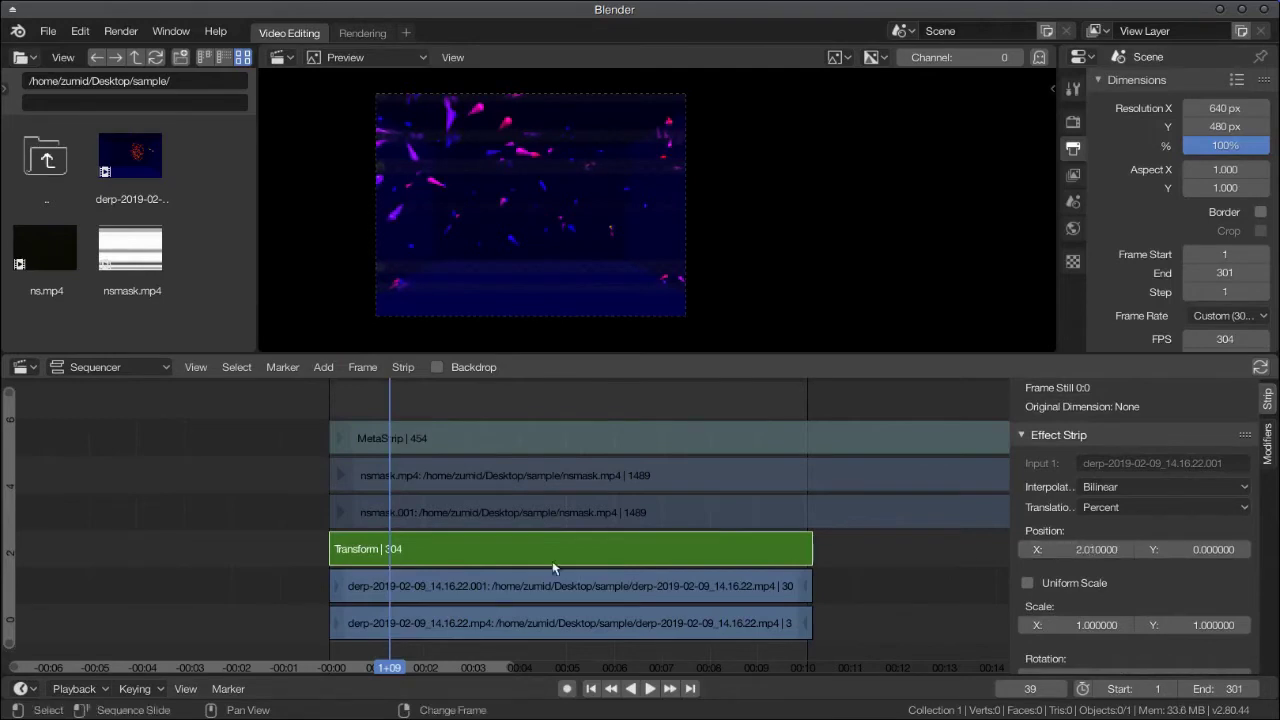
scroll(469, 523, "up", 1)
scroll(469, 523, "down", 2)
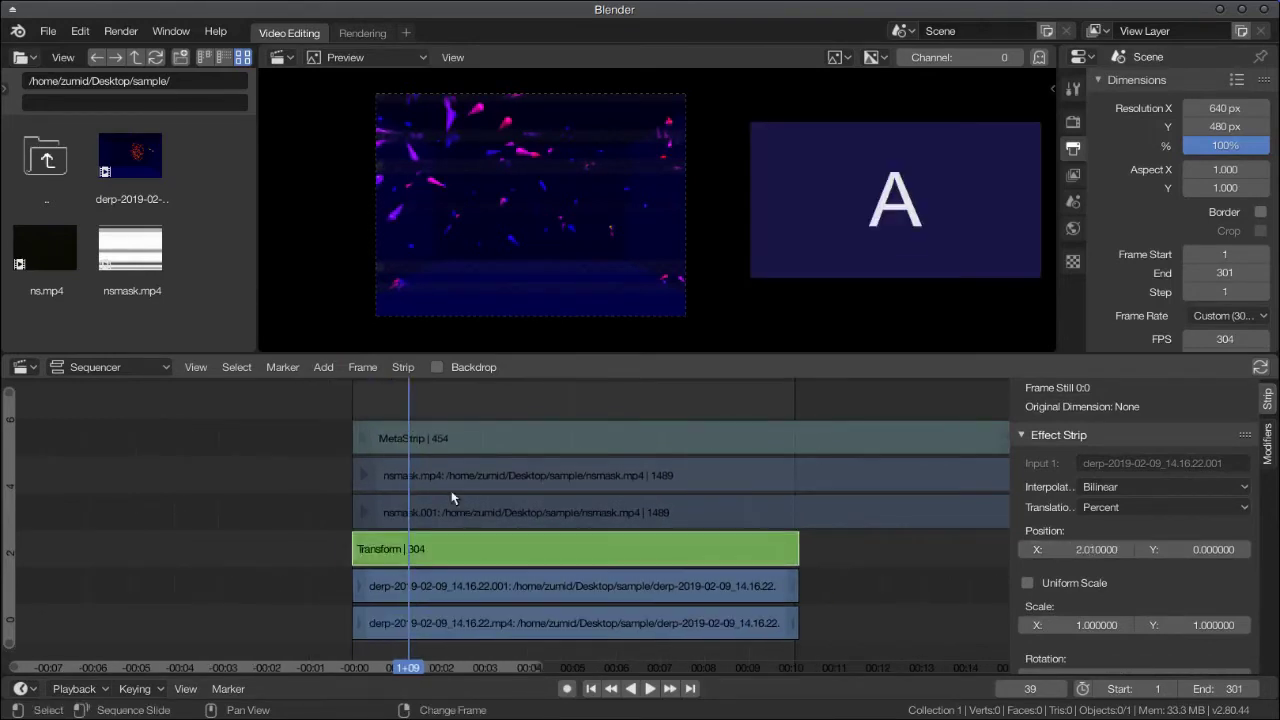
Move the MetaStrip up one channel, leaving an empty channel above the nsmask strips
key("b")
left_click_drag(354, 414, 497, 463)
middle_click_drag(509, 494, 570, 433)
key("a")
key("g")
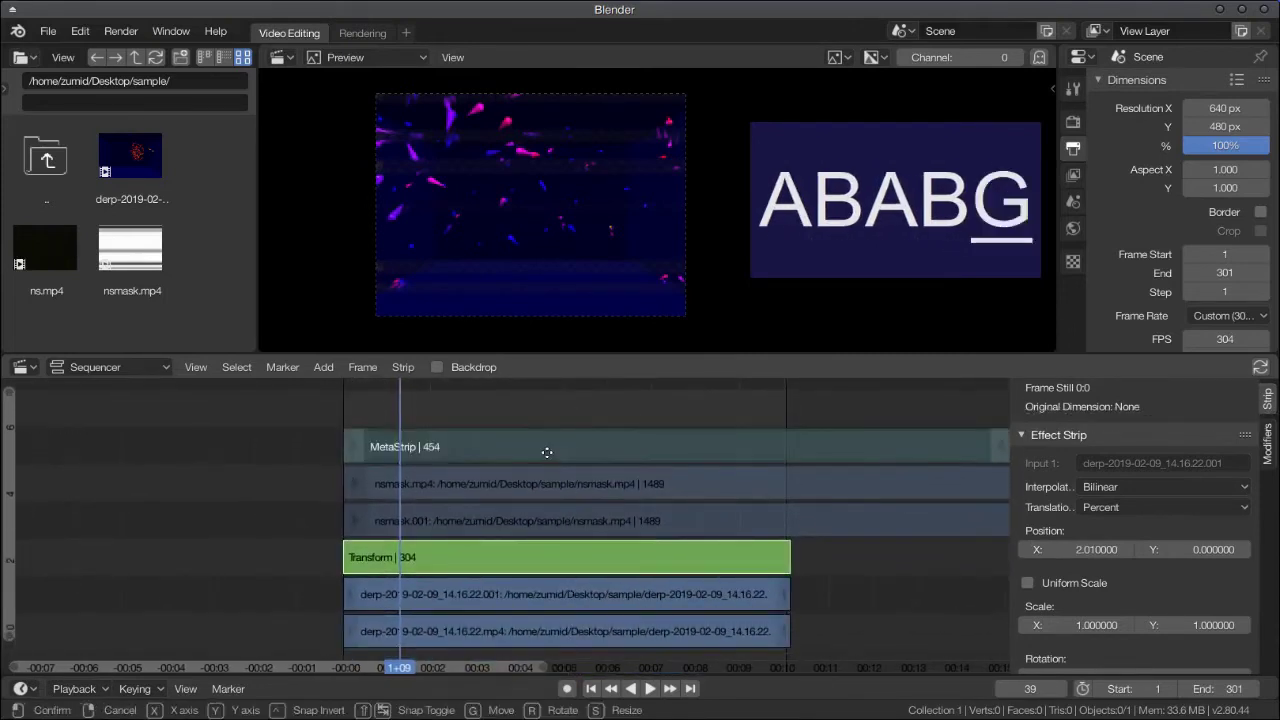
left_click(546, 409)
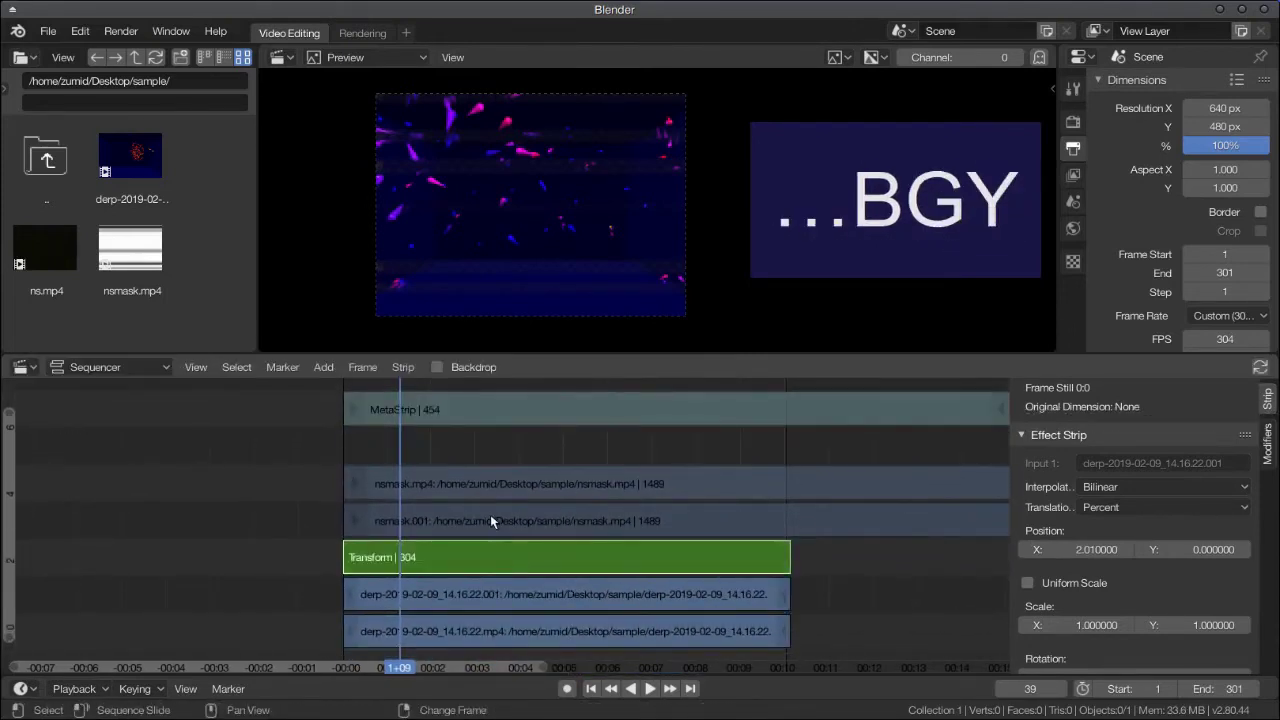
Move both nsmask strips up one channel to free channel 4 above the Transform strip
key("b")
left_click_drag(531, 449, 469, 530)
key("a")
key("b")
key("g")
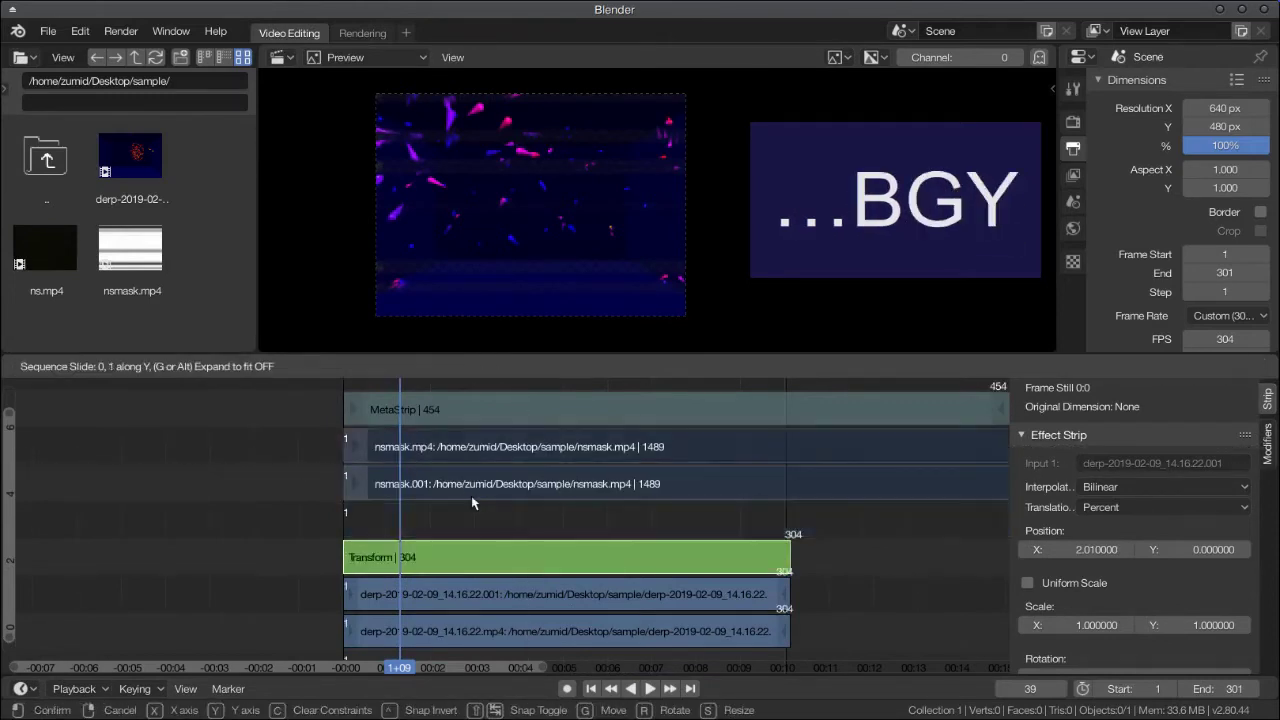
left_click(471, 495)
Add a Gaussian Blur effect strip to the Transform strip and set its blend mode to Alpha Over
left_click(323, 367)
mouse_move(357, 410)
mouse_move(375, 585)
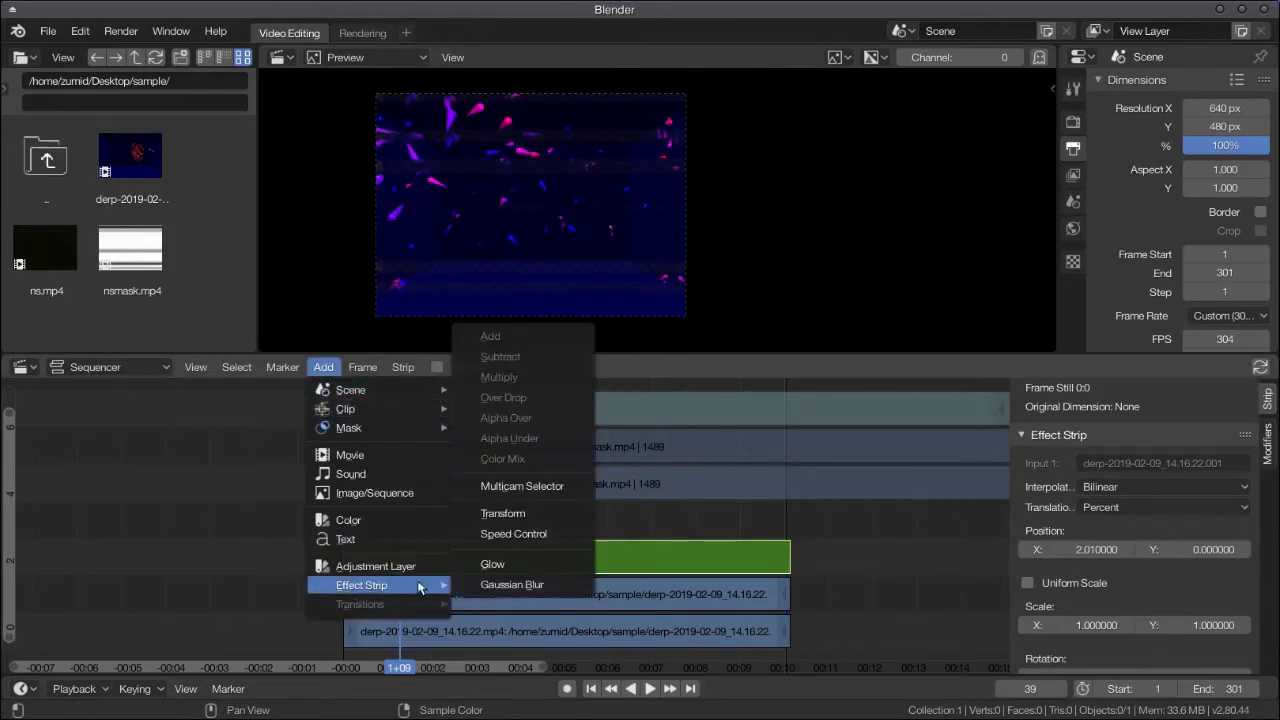
left_click(531, 585)
scroll(1101, 531, "up", 3)
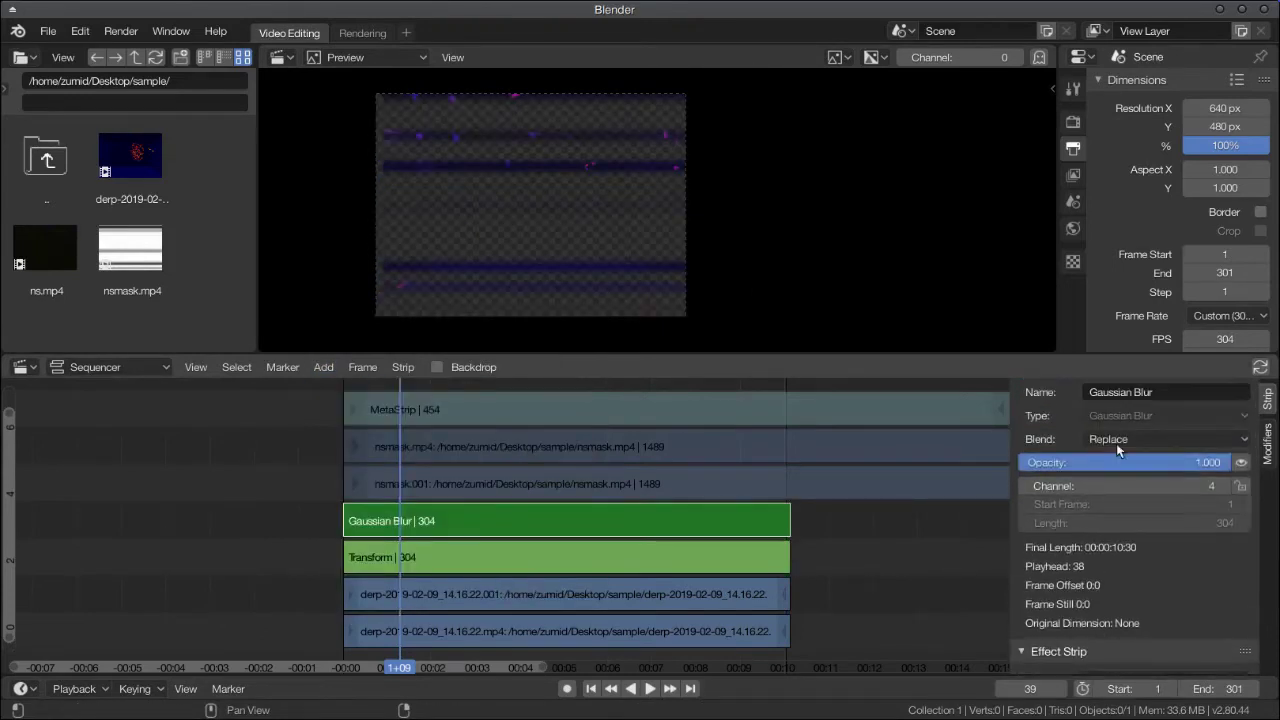
left_click(1114, 440)
left_click(1209, 183)
Set the Gaussian Blur strip's horizontal size to 100
scroll(1113, 590, "down", 3)
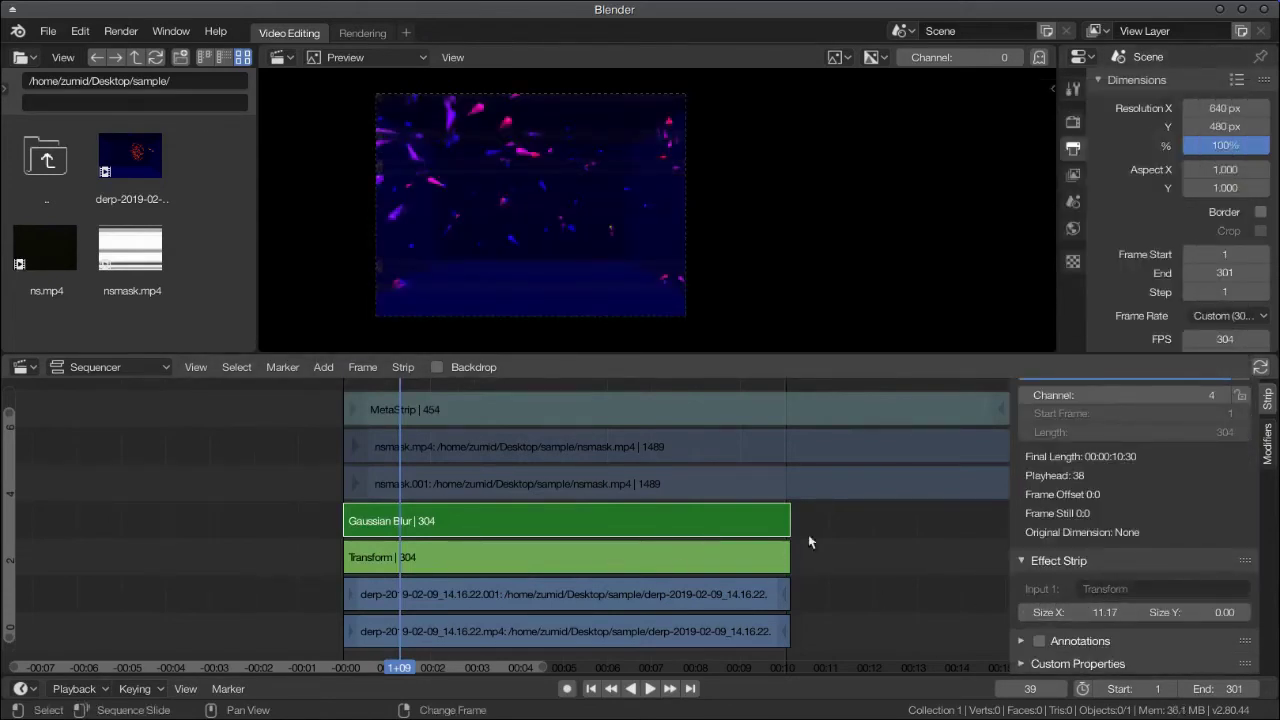
scroll(1160, 506, "up", 4)
left_click_drag(1166, 488, 1232, 488)
scroll(626, 232, "up", 8)
middle_click_drag(703, 226, 911, 258)
scroll(1051, 551, "down", 4)
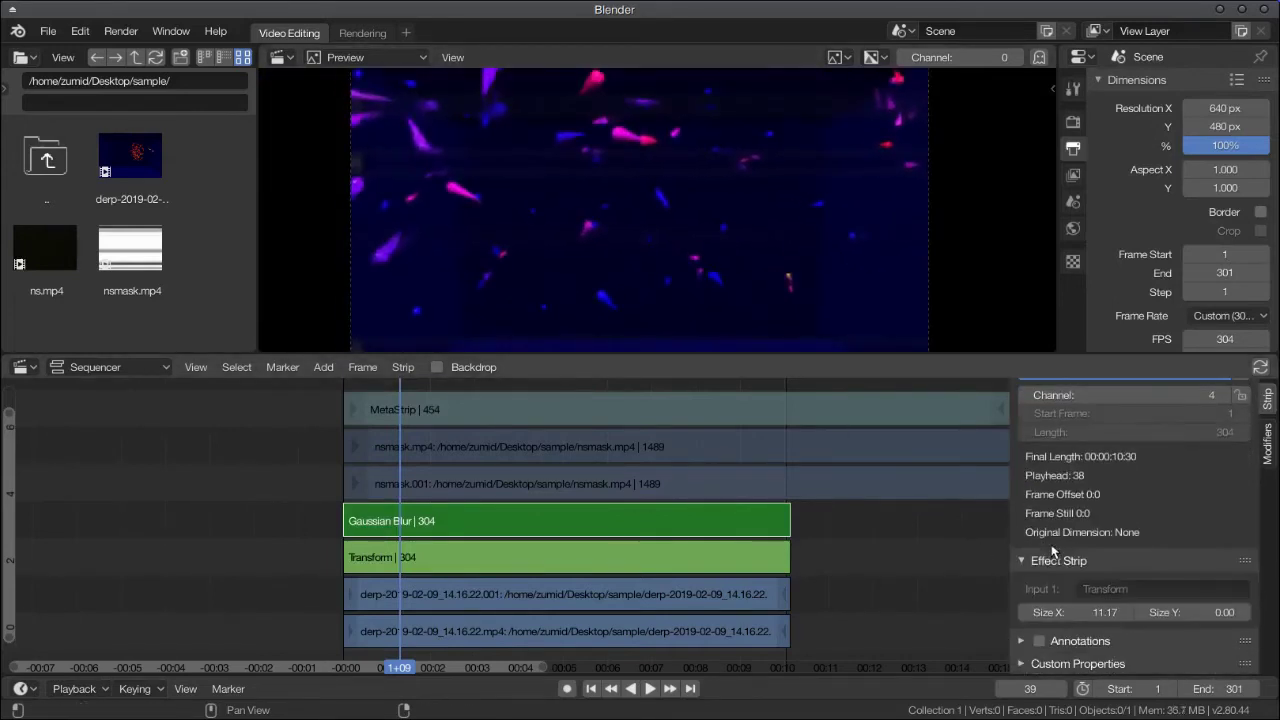
type("100")
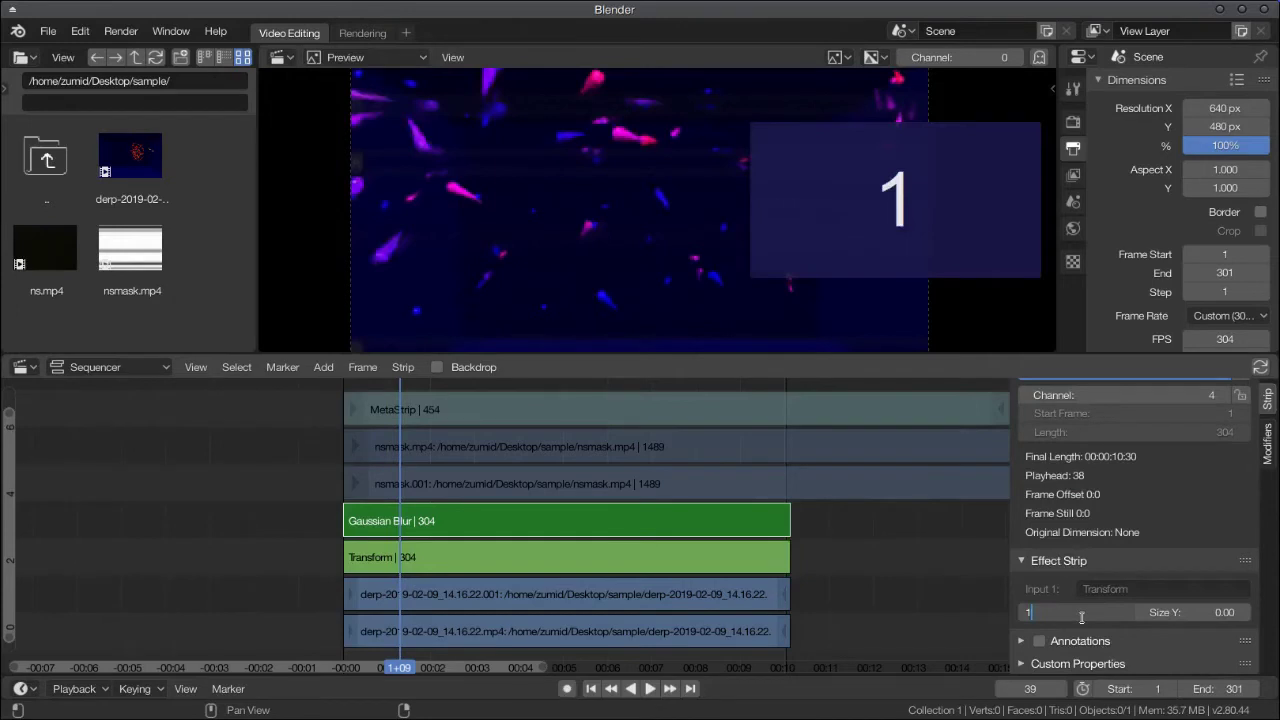
Set the Transform strip's X position to 1.38 percent
left_click(682, 567)
scroll(1100, 580, "down", 2)
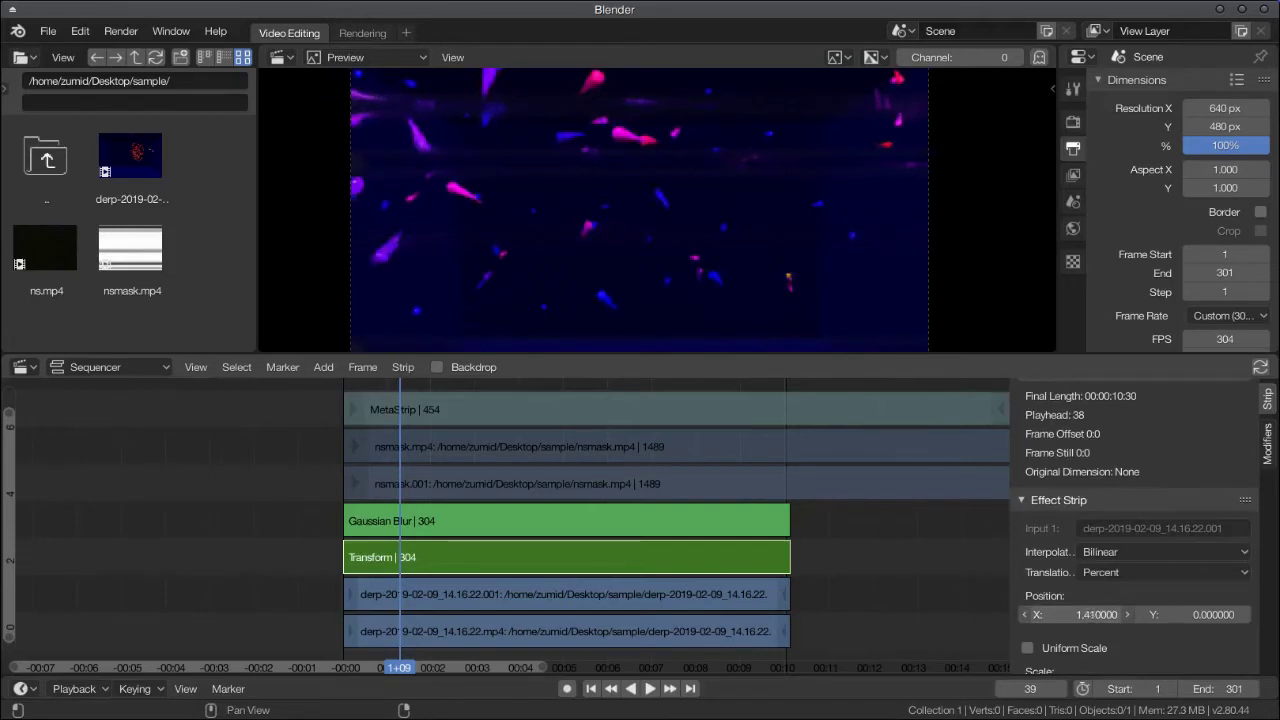
scroll(390, 483, "down", 2)
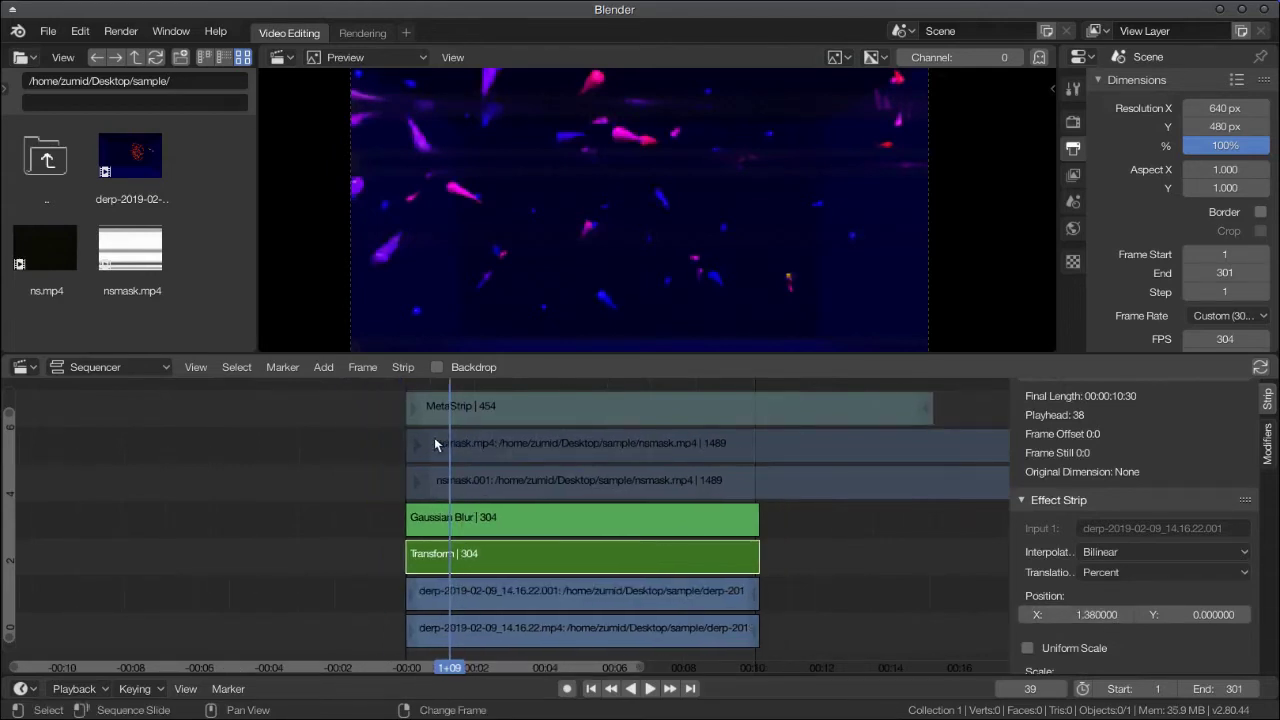
Group the nsmask, Gaussian Blur, Transform and derp strips into a new meta strip and move it down to channel 1
key("a")
key("b")
left_click_drag(434, 436, 563, 649)
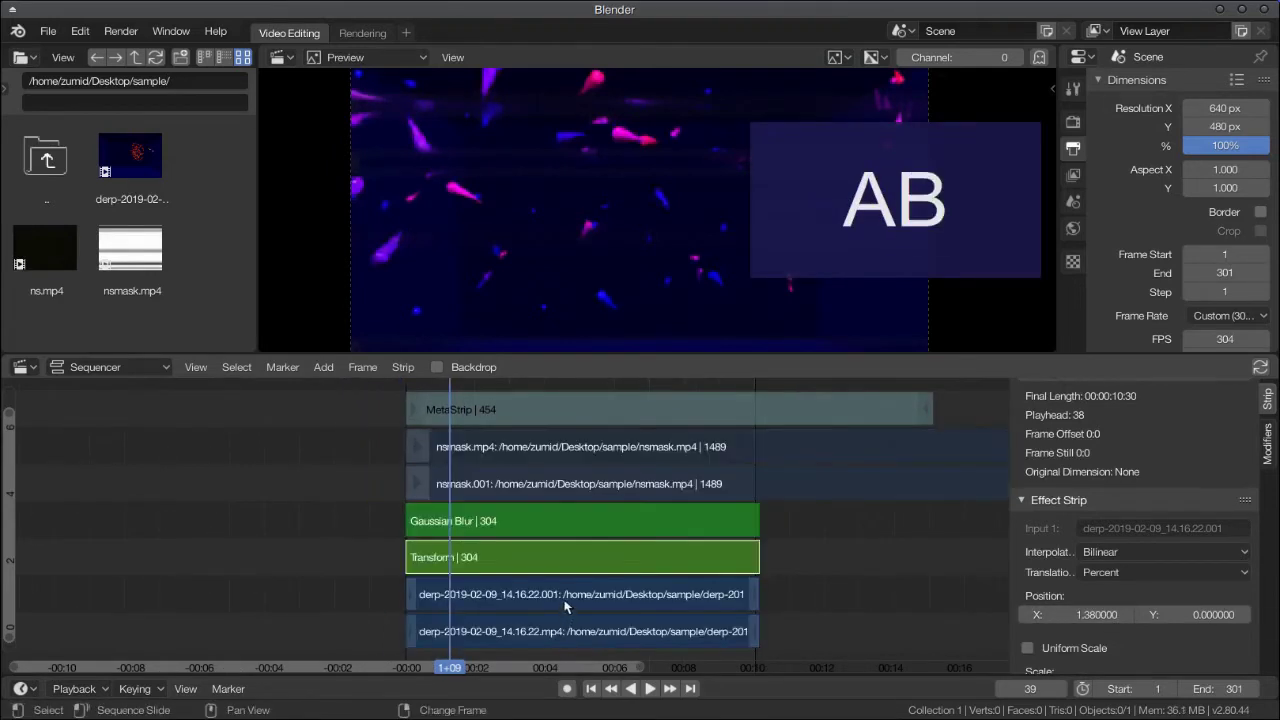
key("ctrl+g")
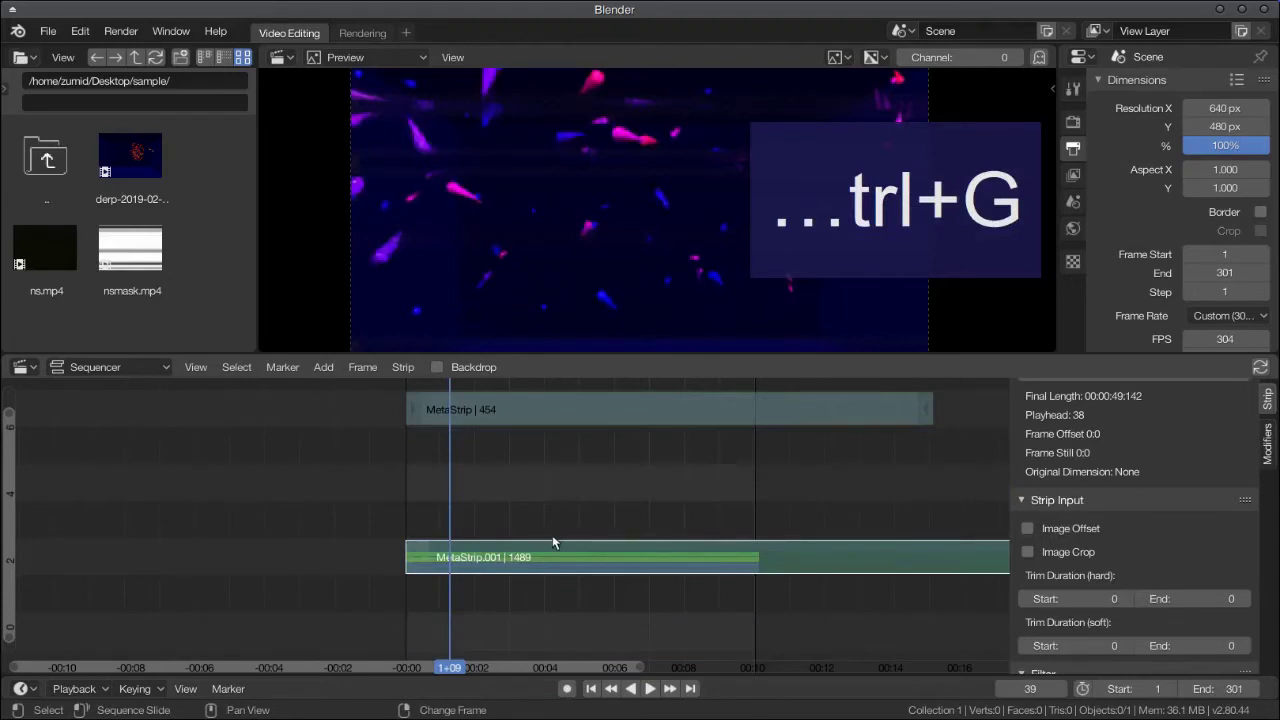
key("g")
key("y")
left_click(552, 620)
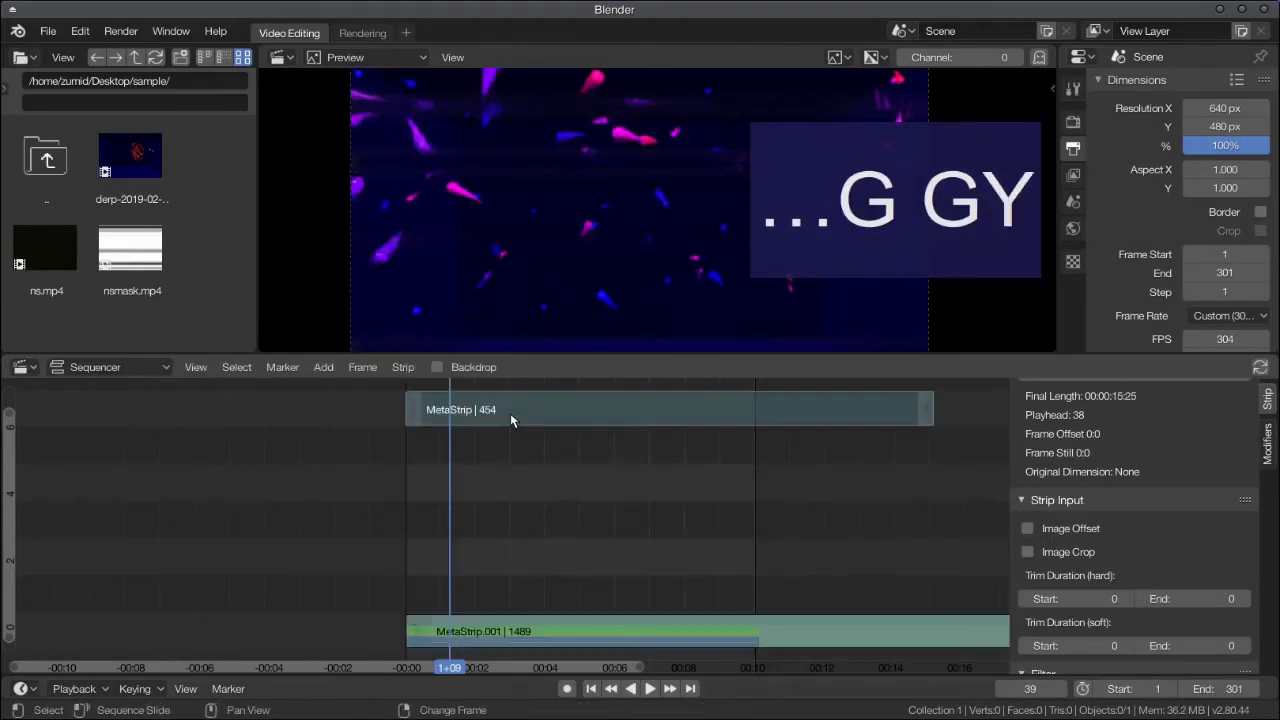
Move the original MetaStrip down to channel 2, directly above MetaStrip.001, and unmute it
key("g")
key("y")
left_click(543, 597)
scroll(641, 560, "up", 4)
scroll(1050, 494, "up", 4)
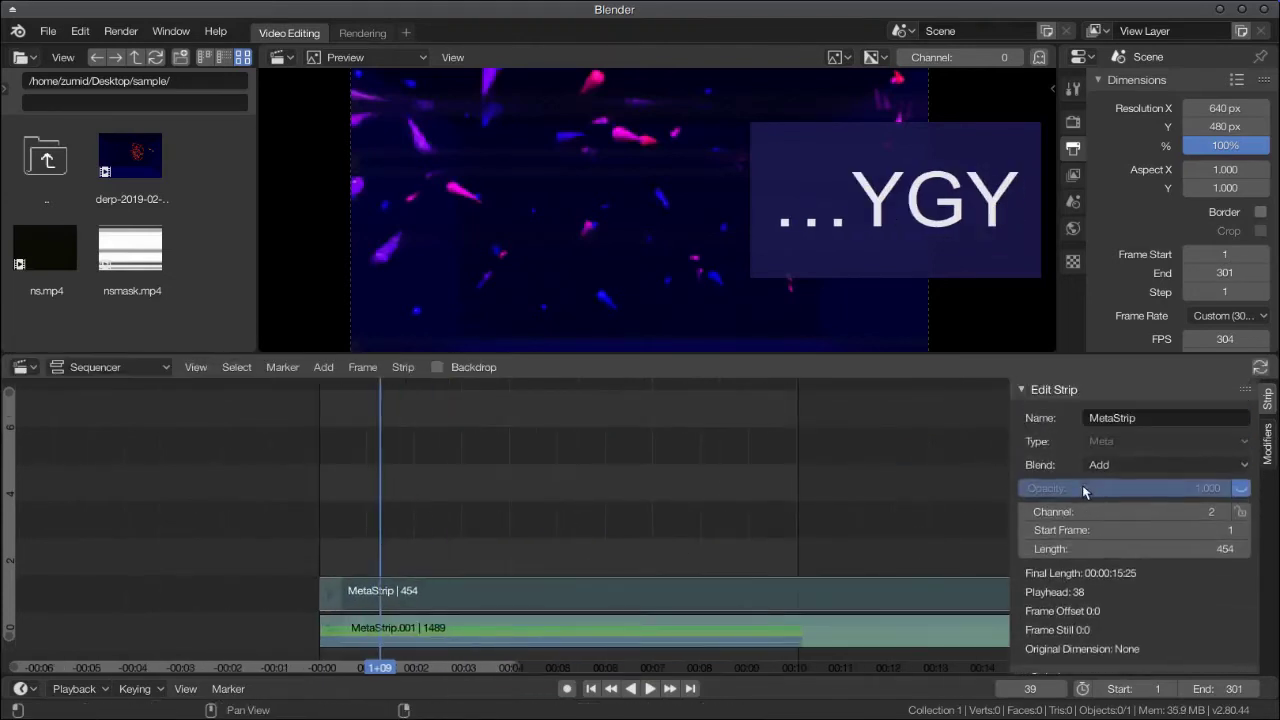
left_click(1243, 488)
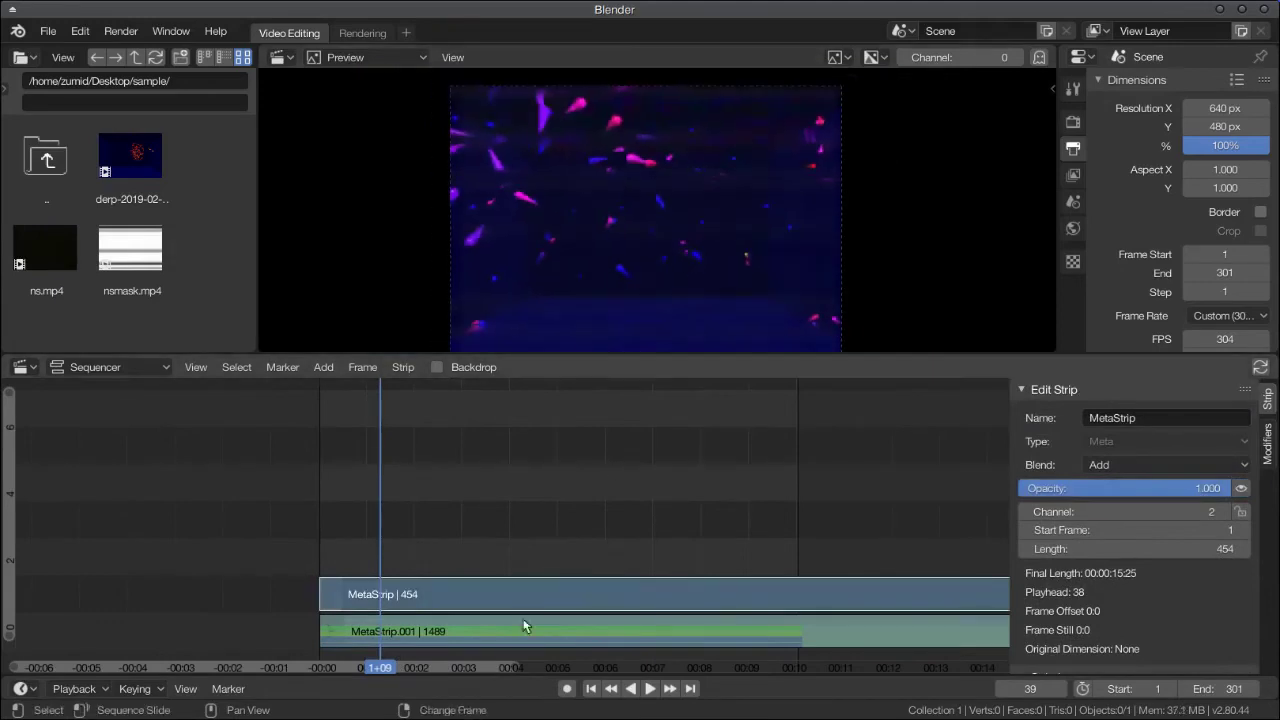
Open MetaStrip.001 for editing and set its Transform strip's color saturation to 0.85
left_click(522, 632)
key("Tab")
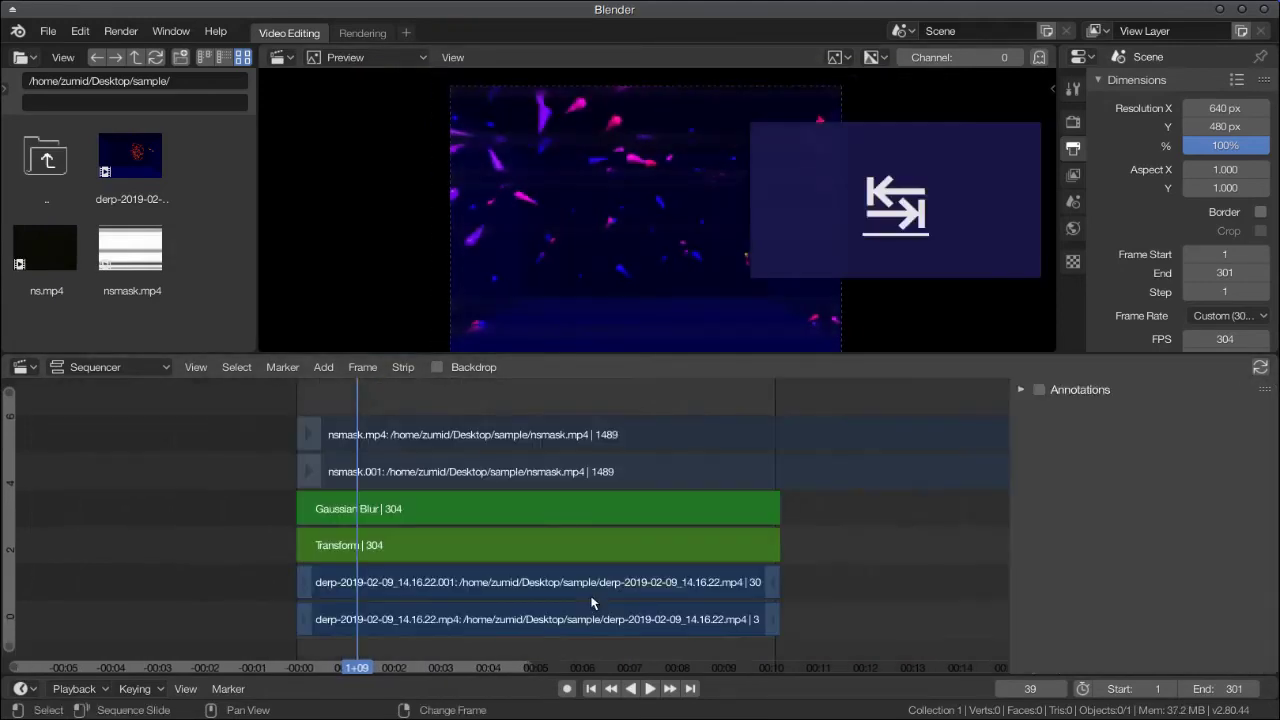
left_click(505, 586)
left_click(490, 516)
left_click(497, 548)
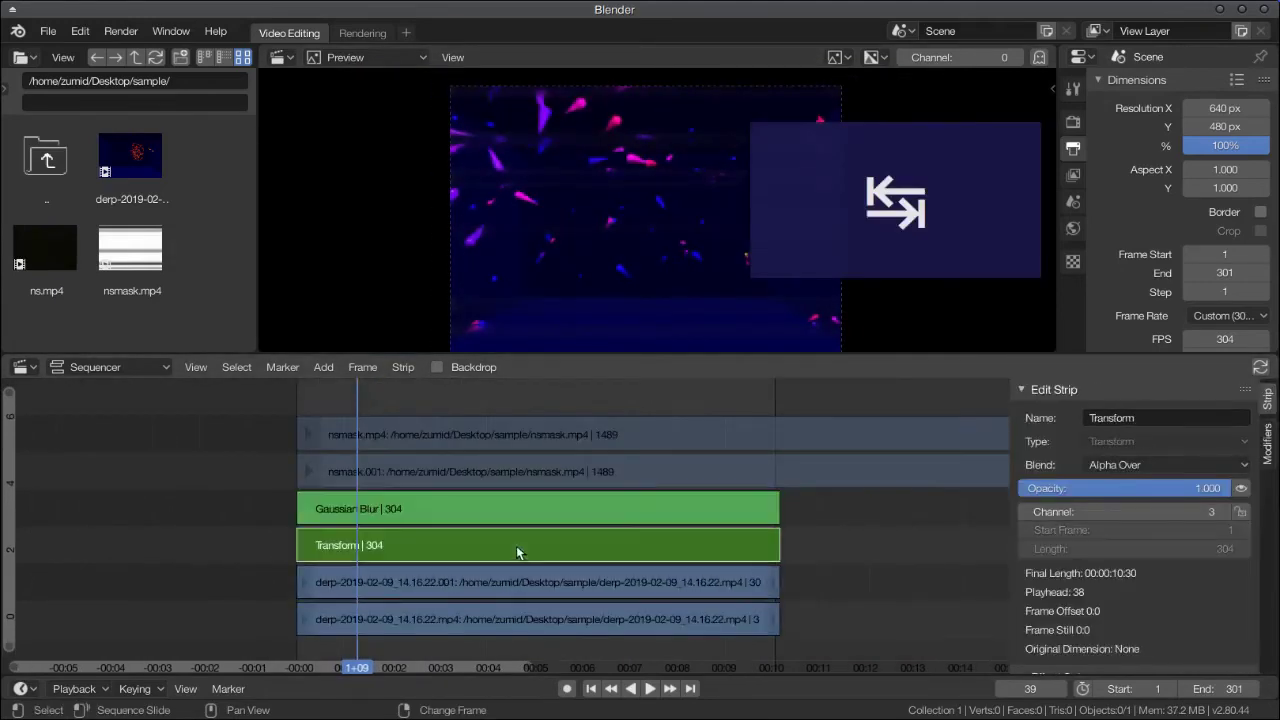
scroll(1094, 550, "down", 3)
scroll(1094, 550, "down", 10)
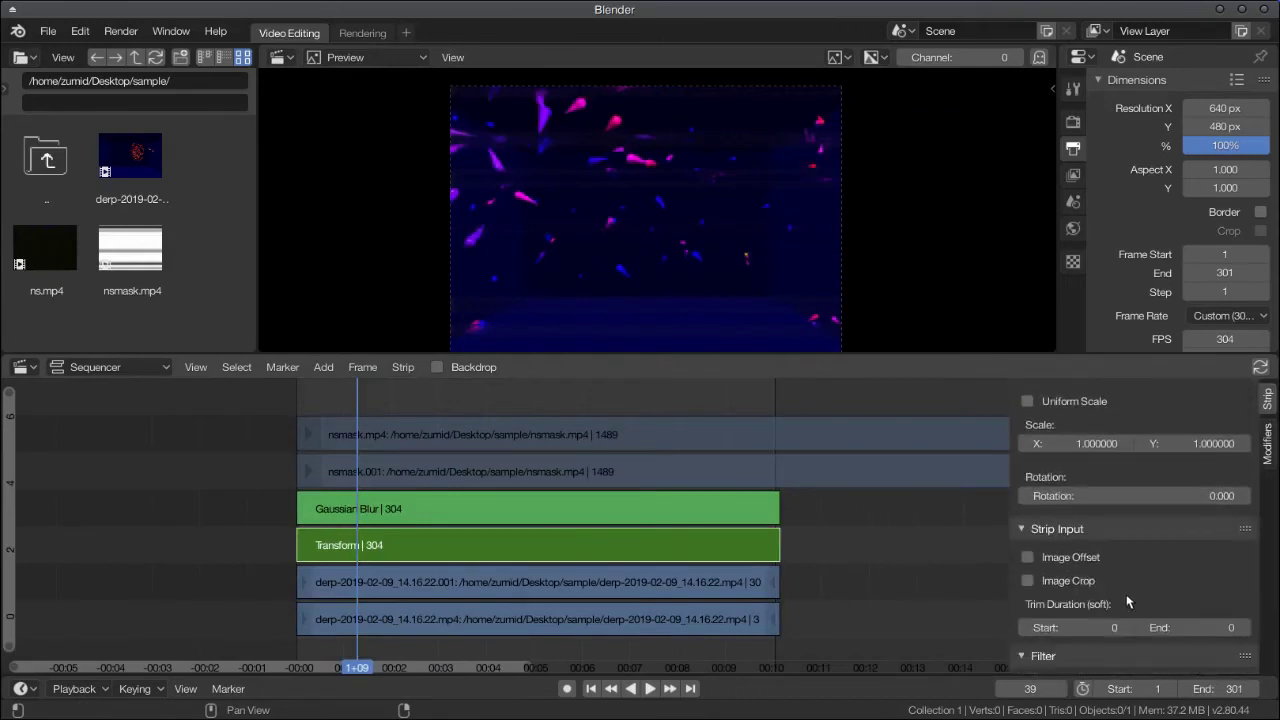
scroll(1121, 610, "down", 3)
left_click_drag(1122, 570, 1047, 570)
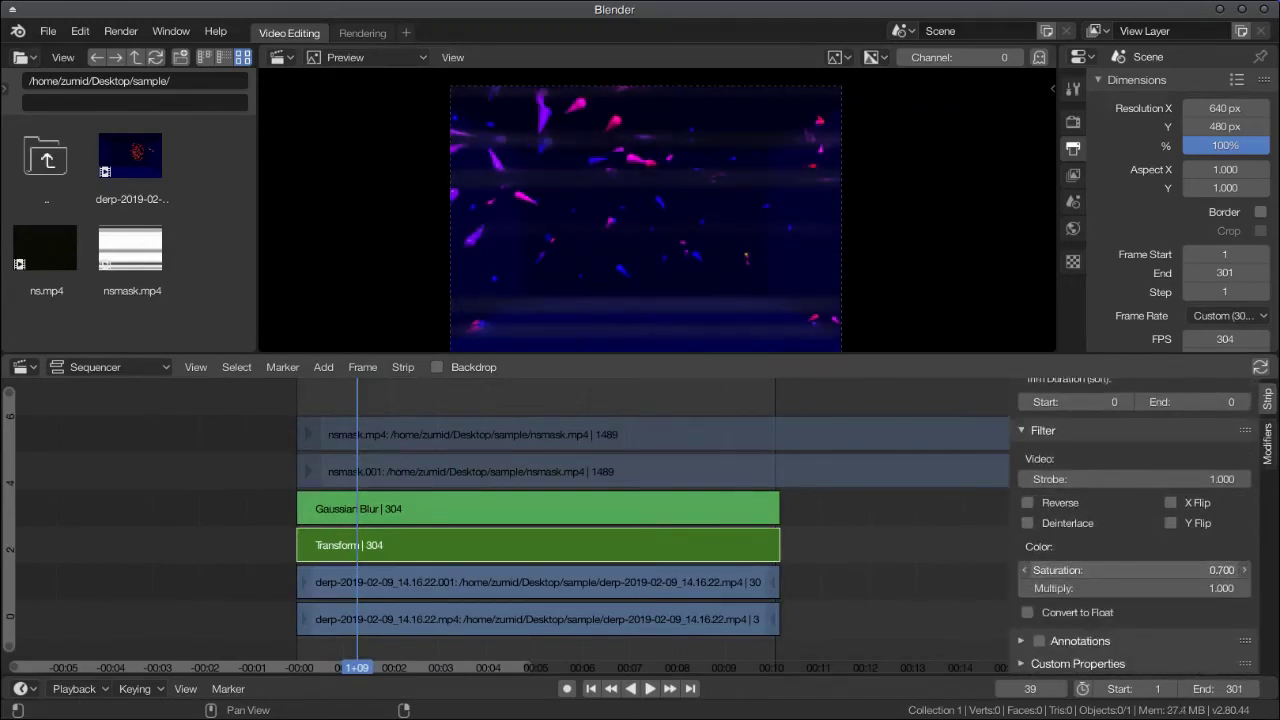
left_click_drag(1155, 570, 1165, 570)
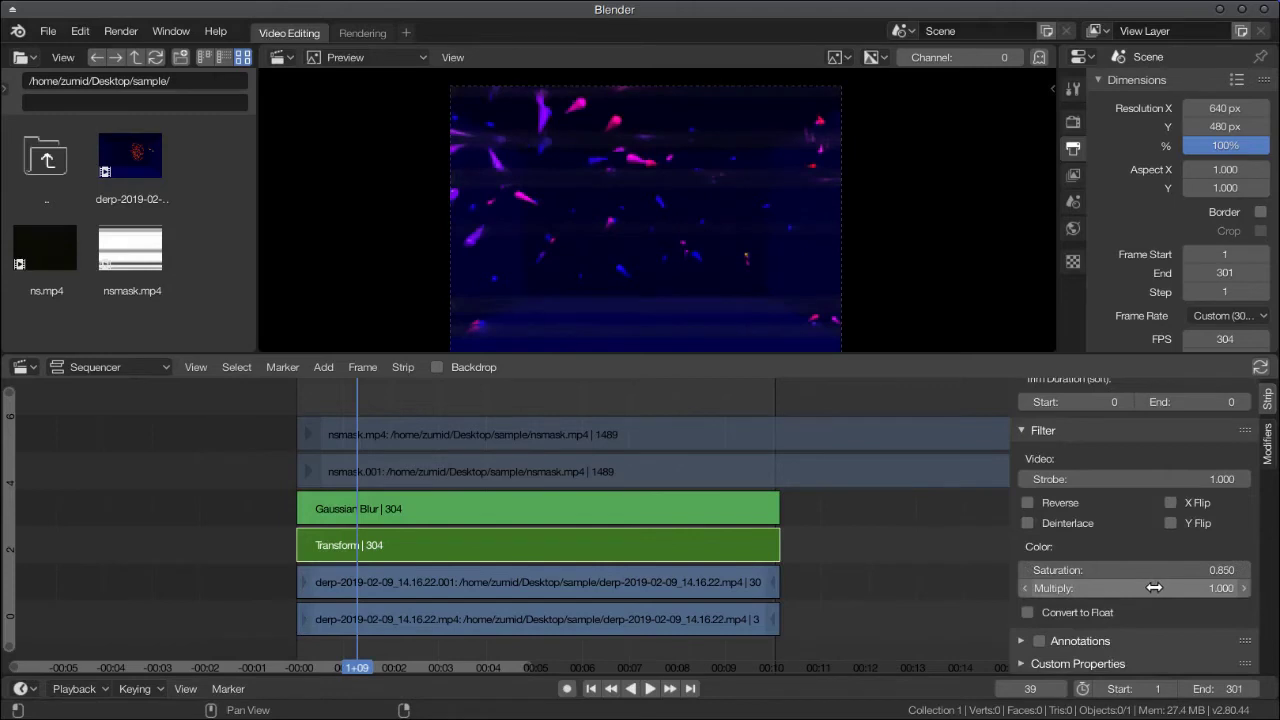
Leave the meta strip's contents and set MetaStrip.001's own color saturation to 0.82
key("Tab")
left_click(609, 622)
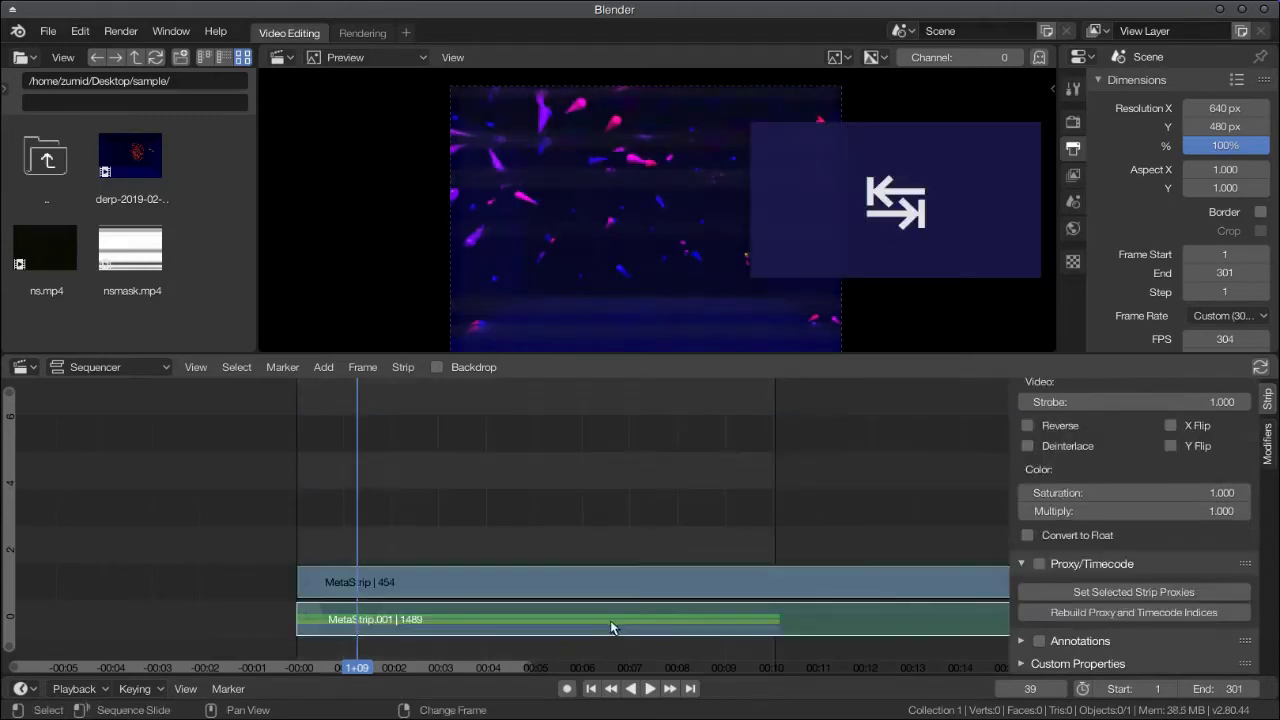
left_click_drag(1130, 492, 1121, 492)
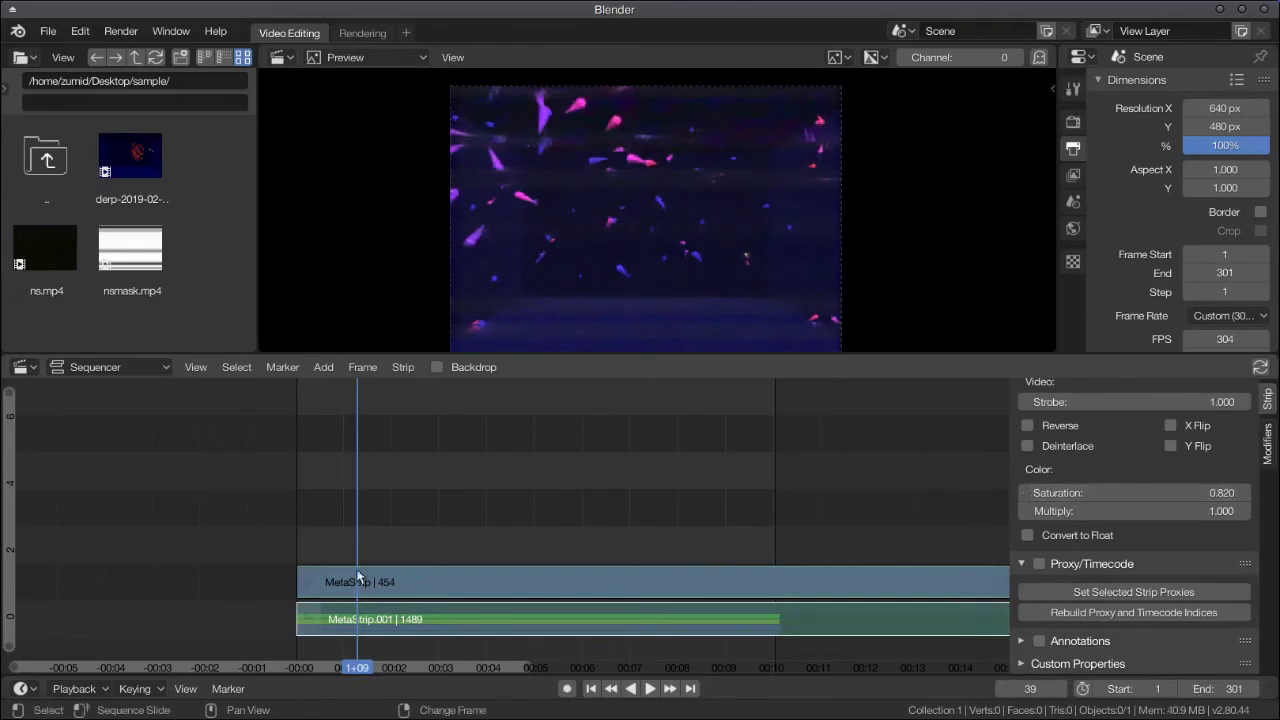
Add a black Color strip on channel 3 and stretch it from frame -2 to frame 309
left_click(323, 367)
left_click(374, 521)
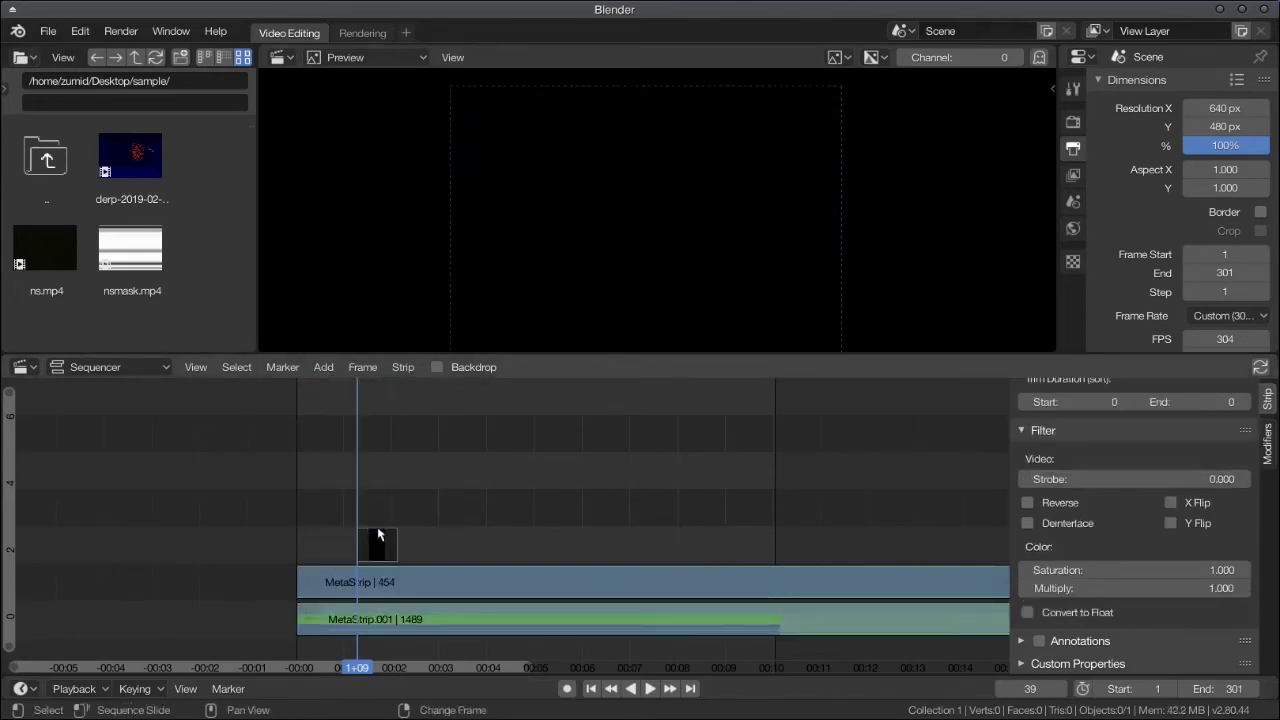
key("g")
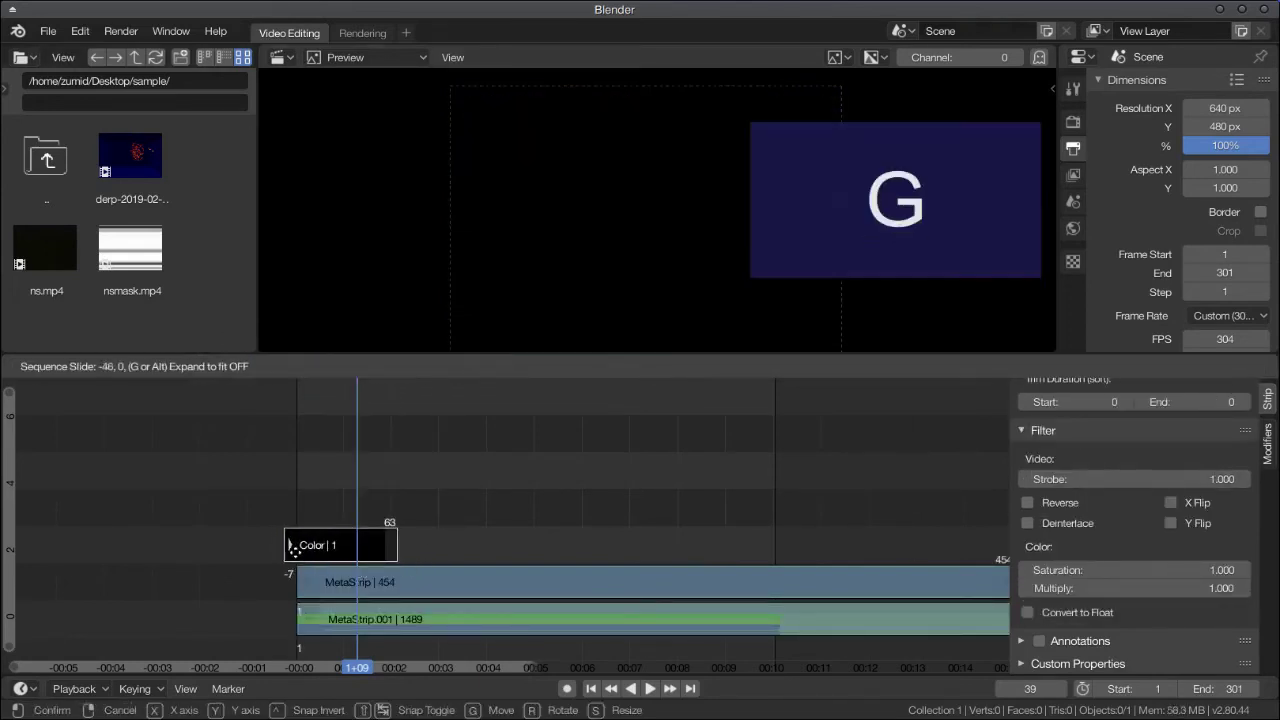
left_click(295, 547)
left_click(389, 545)
key("g")
left_click(783, 560)
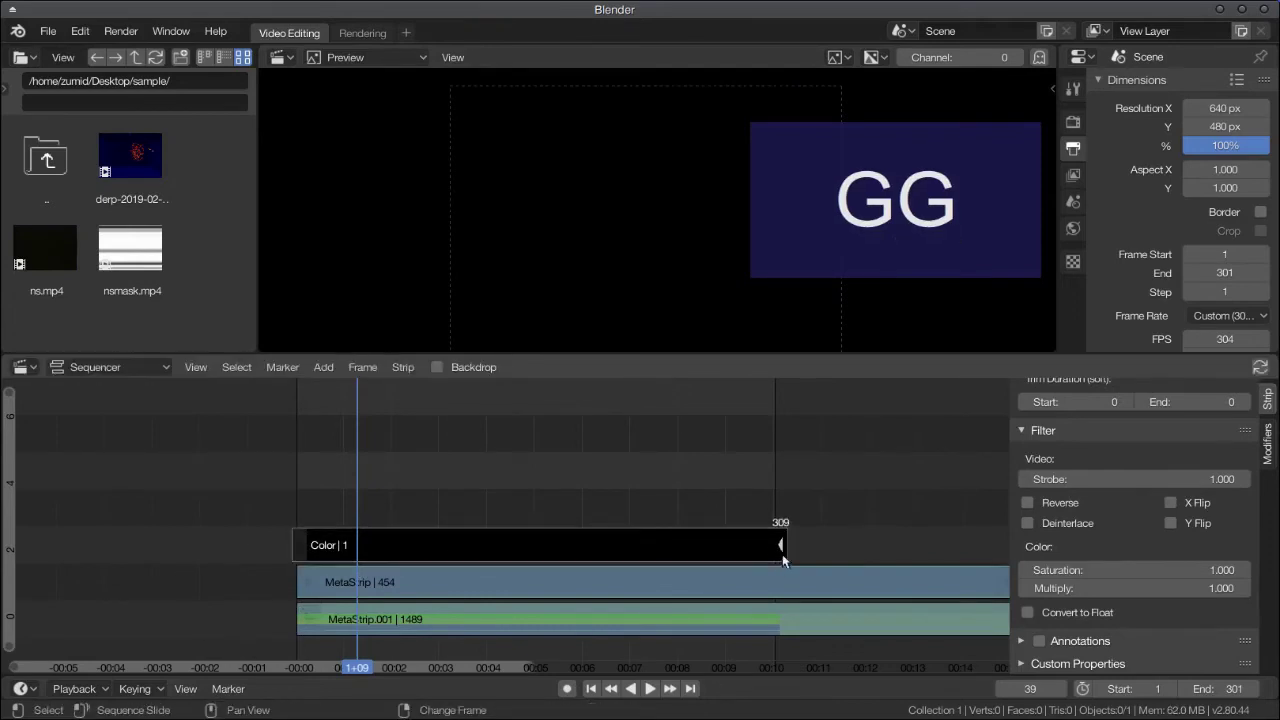
Set the Color strip's blend mode to Alpha Under
scroll(1148, 537, "up", 10)
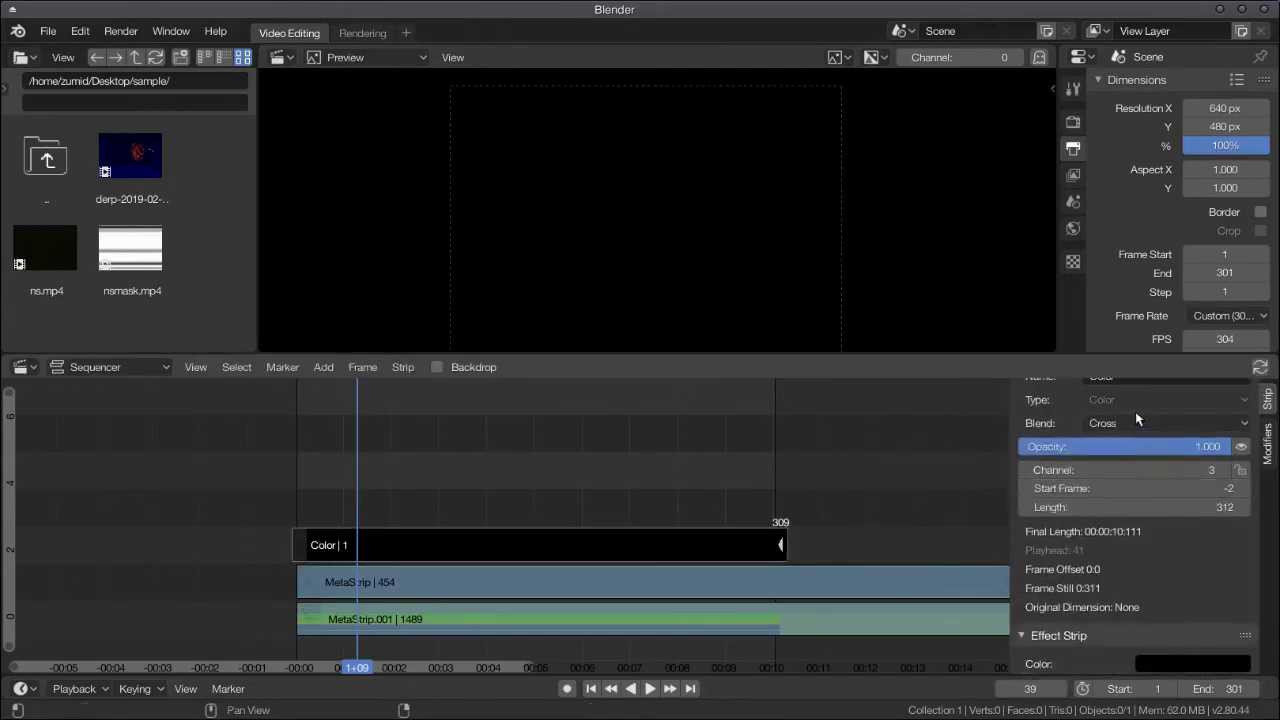
left_click(1140, 421)
left_click(1192, 148)
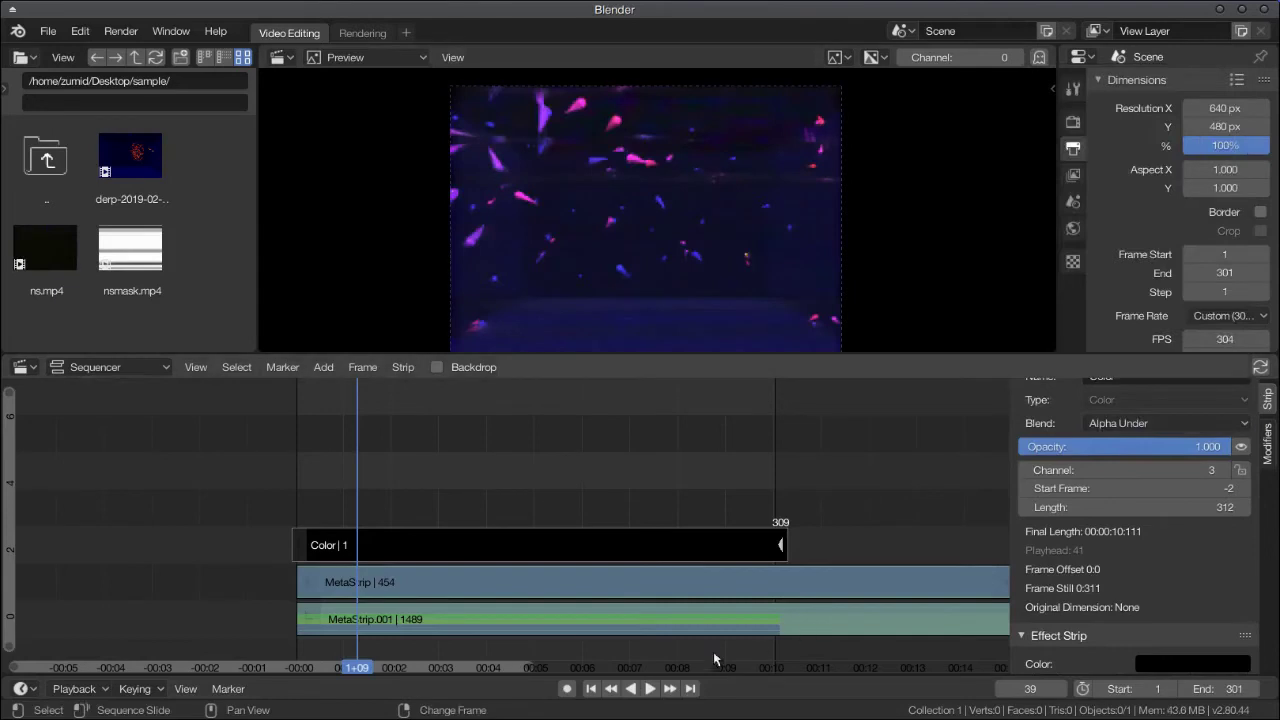
Play the sequence from its first frame to review the combined glitch effect in the preview
left_click(590, 688)
left_click(650, 688)
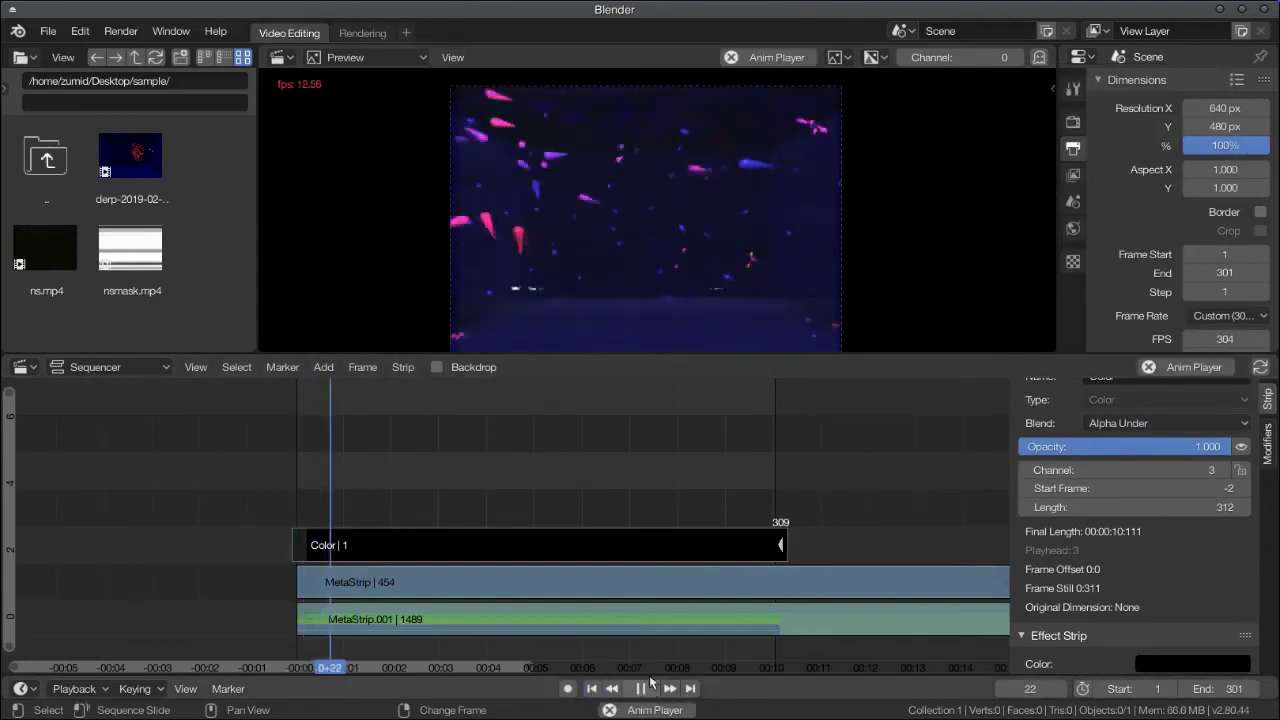
middle_click_drag(743, 223, 576, 216)
scroll(708, 220, "down", 3)
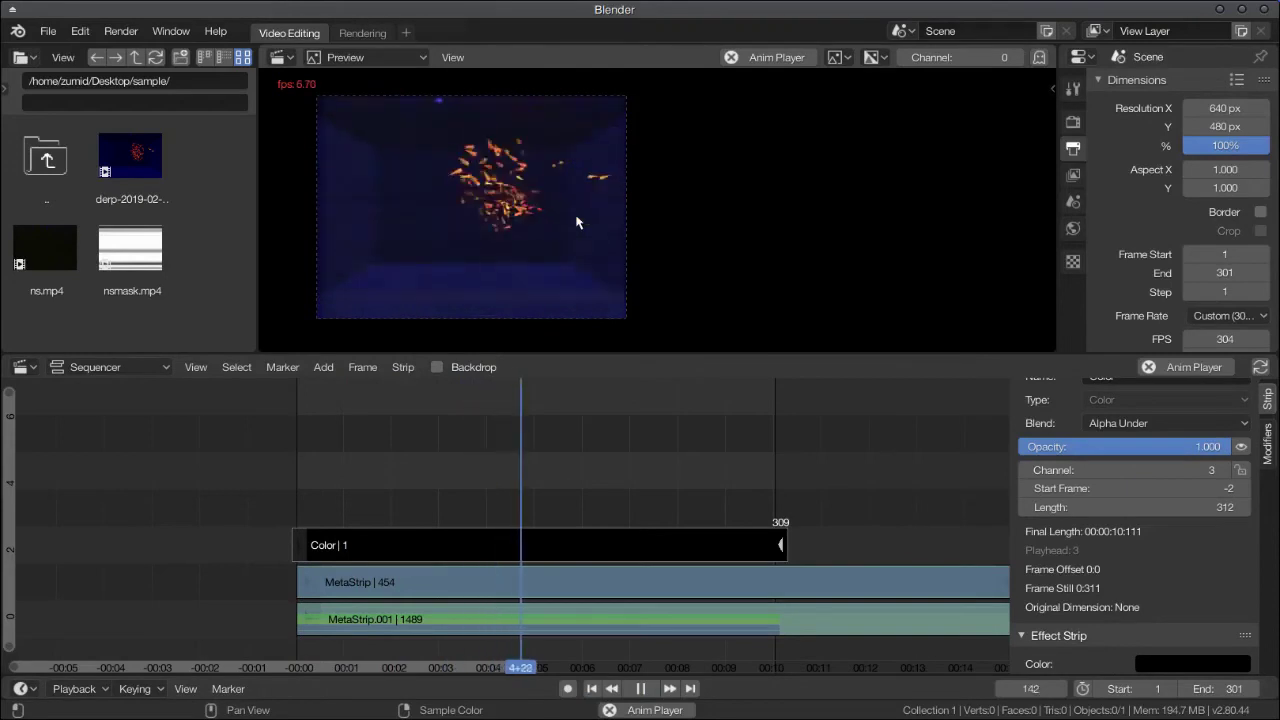
Open MetaStrip.001 for editing and try the Multiply blend mode on its Gaussian Blur strip with opacity 1.0
left_click(536, 626)
key("Tab")
left_click(530, 511)
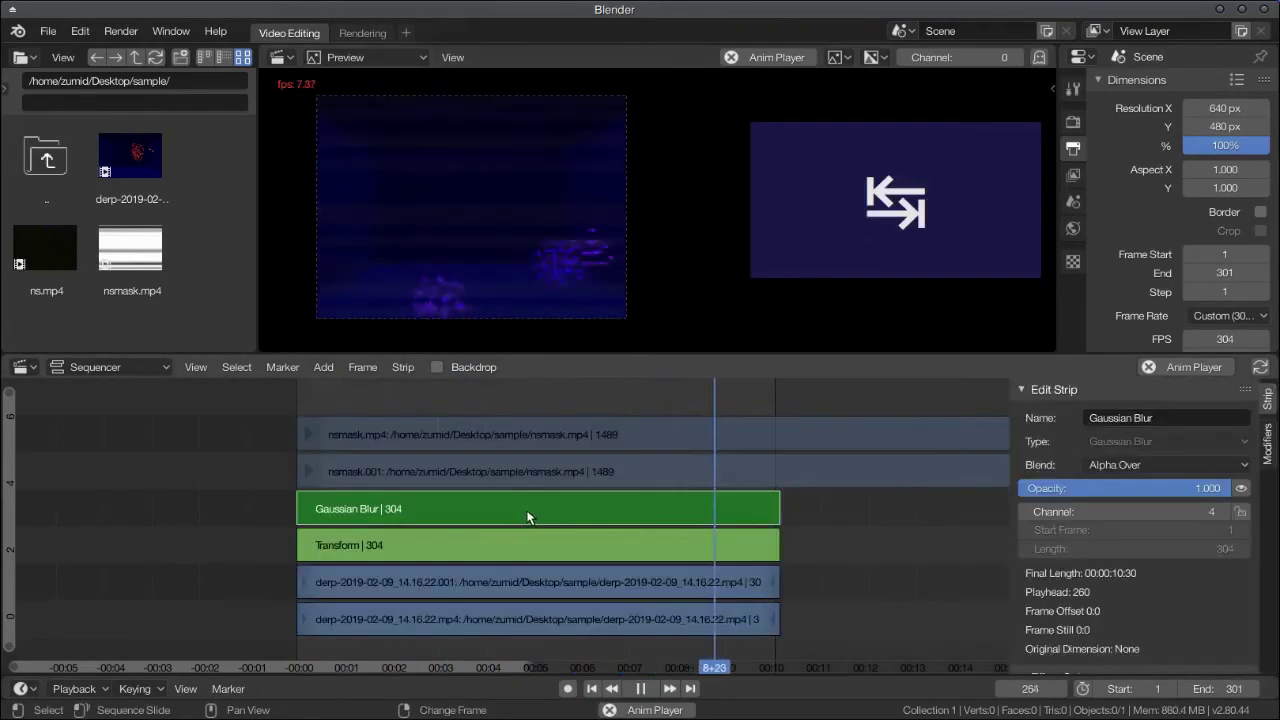
left_click(1118, 465)
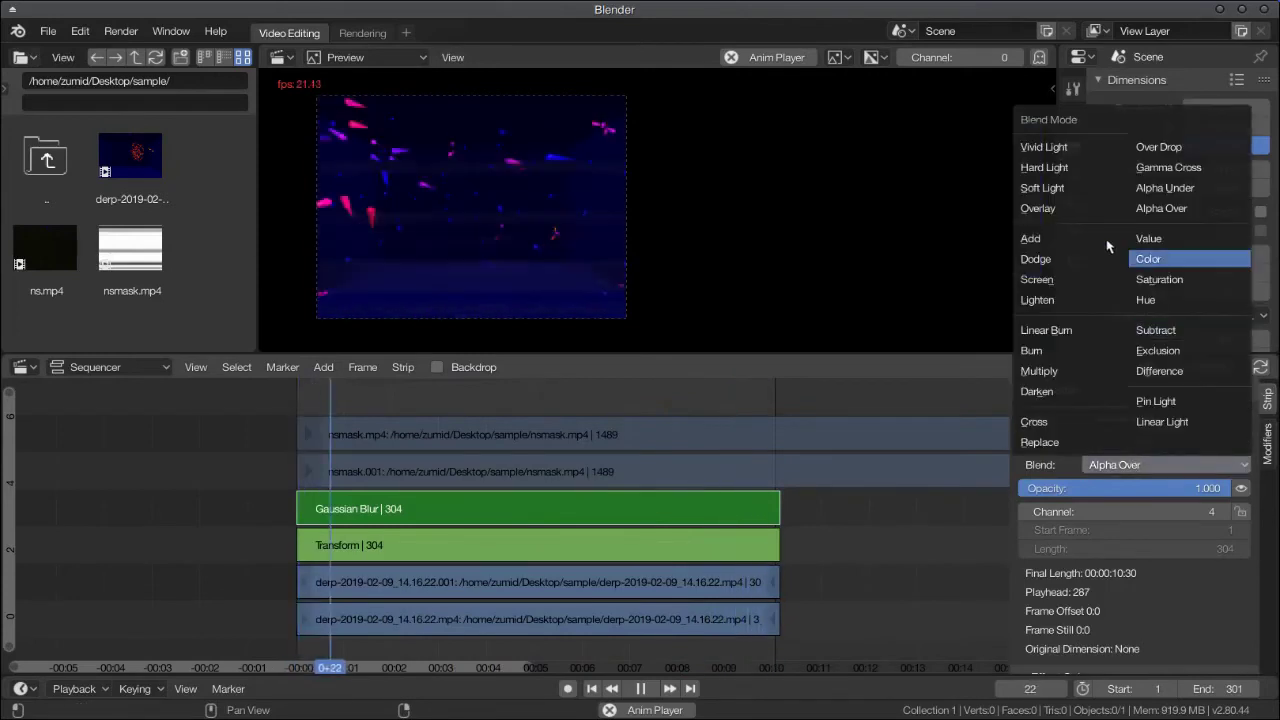
left_click(1040, 371)
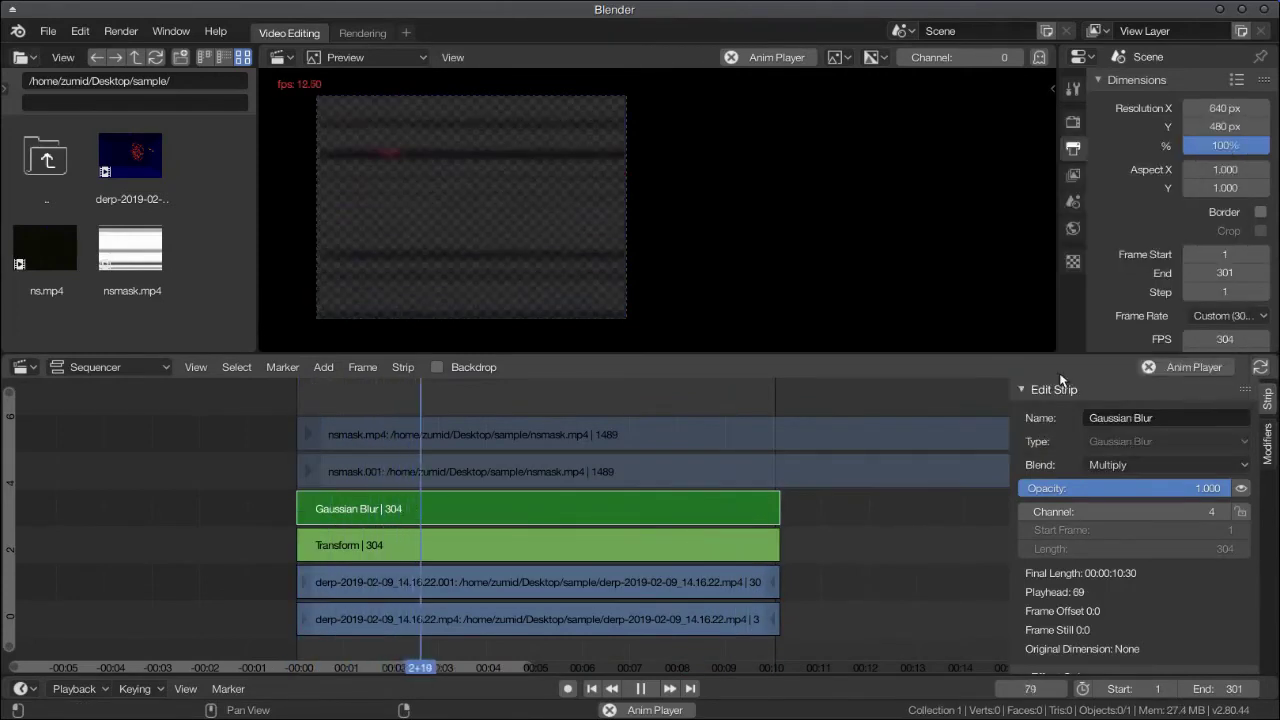
left_click(1190, 488)
type("1.0")
key("Return")
Try the Linear Burn and Darken blend modes on the Gaussian Blur strip
left_click(1172, 466)
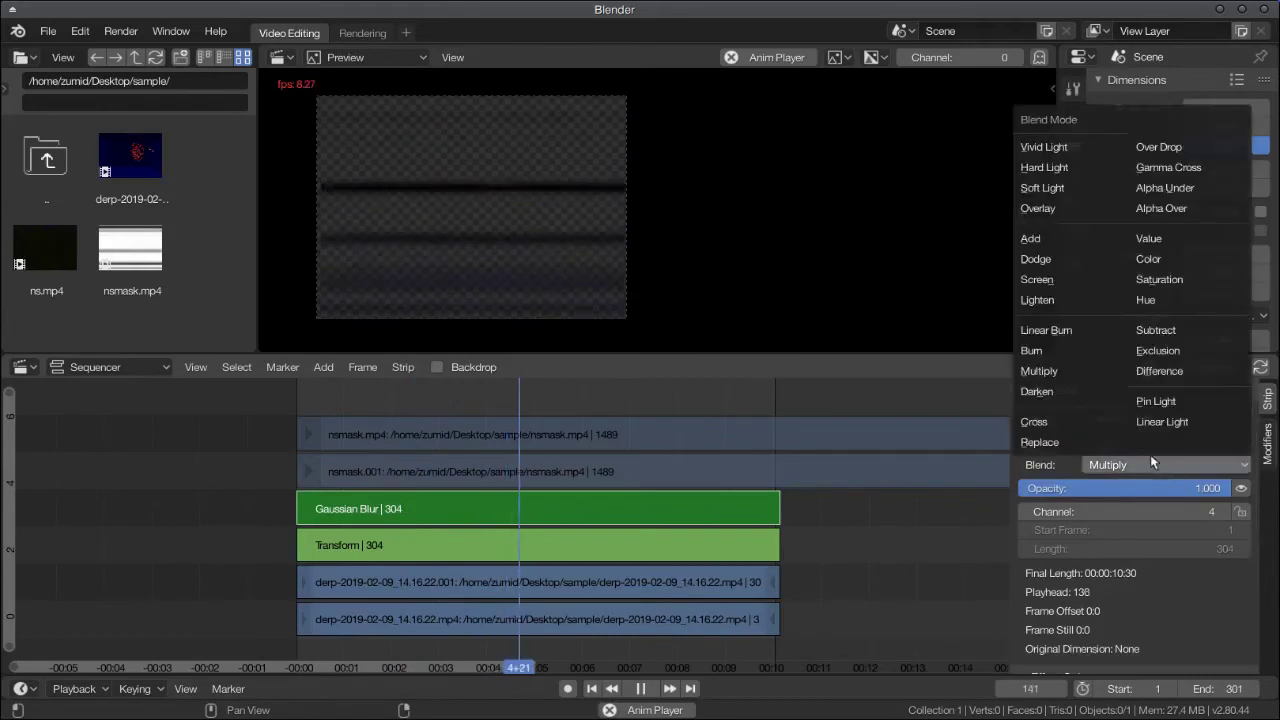
left_click(1072, 331)
left_click(1128, 465)
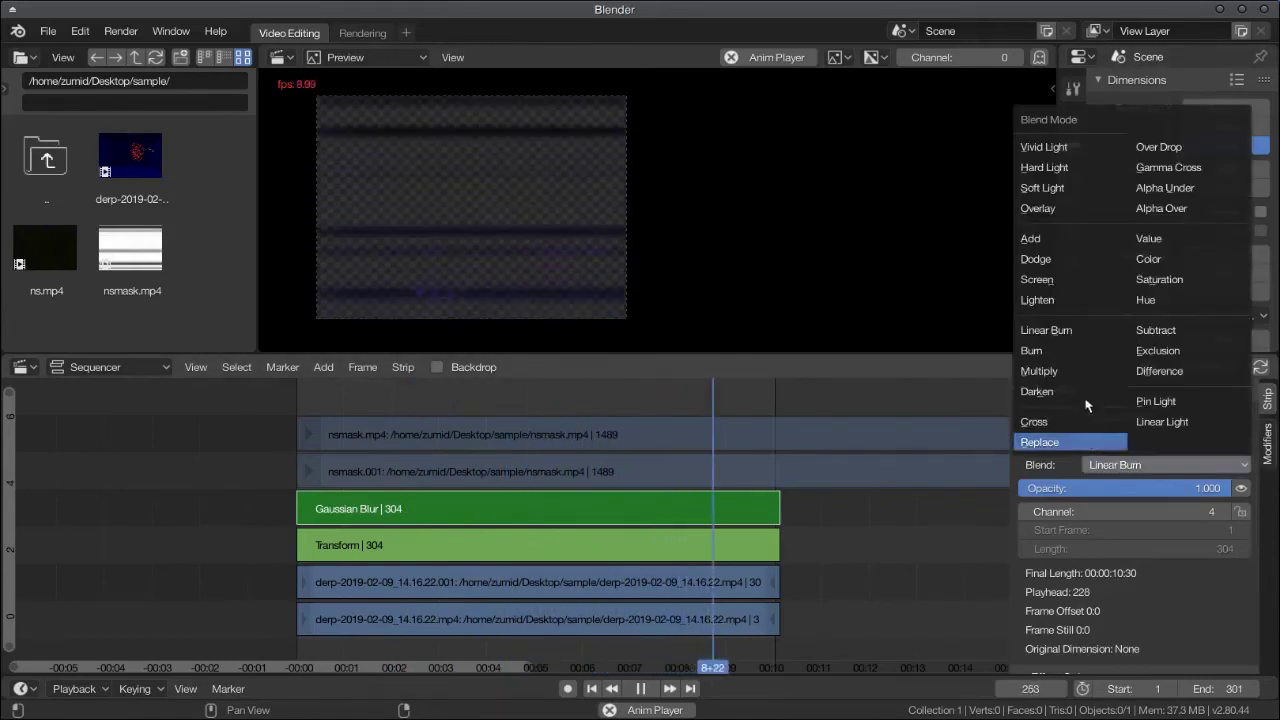
left_click(1083, 389)
Set the Gaussian Blur strip to Alpha Over with opacity 0.458, return to the main timeline and stop playback
left_click(1161, 468)
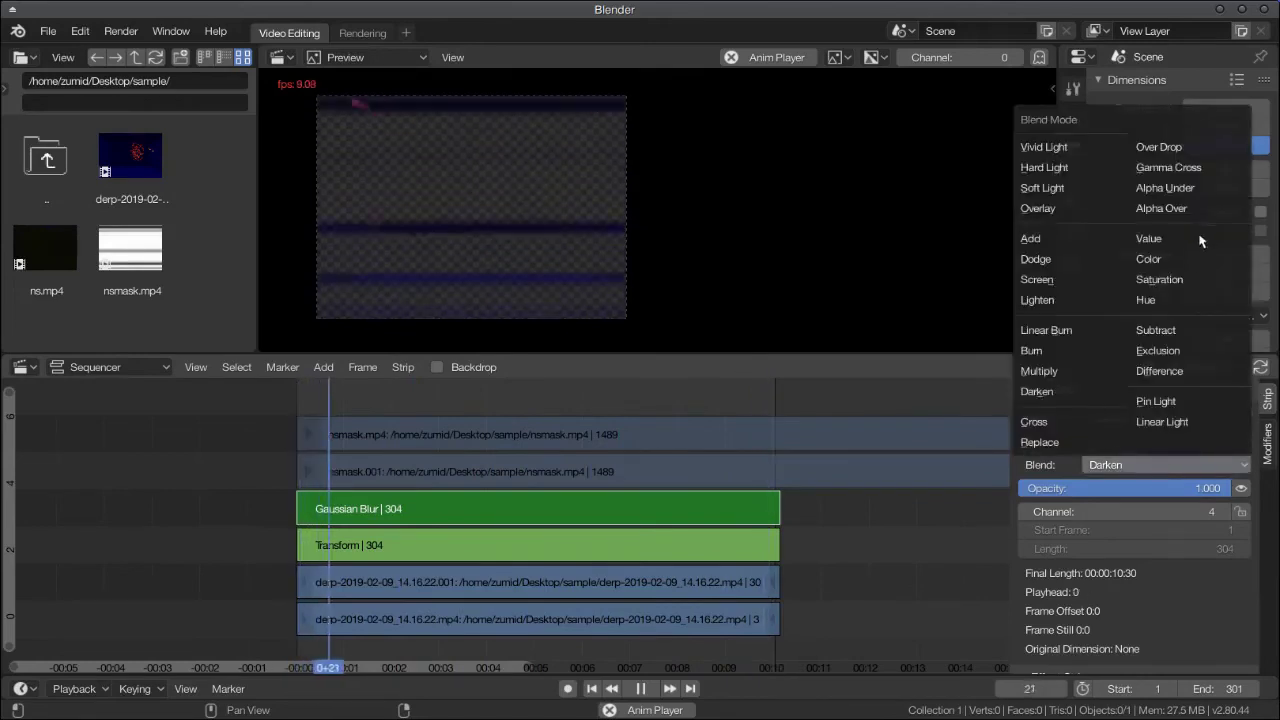
left_click(1186, 210)
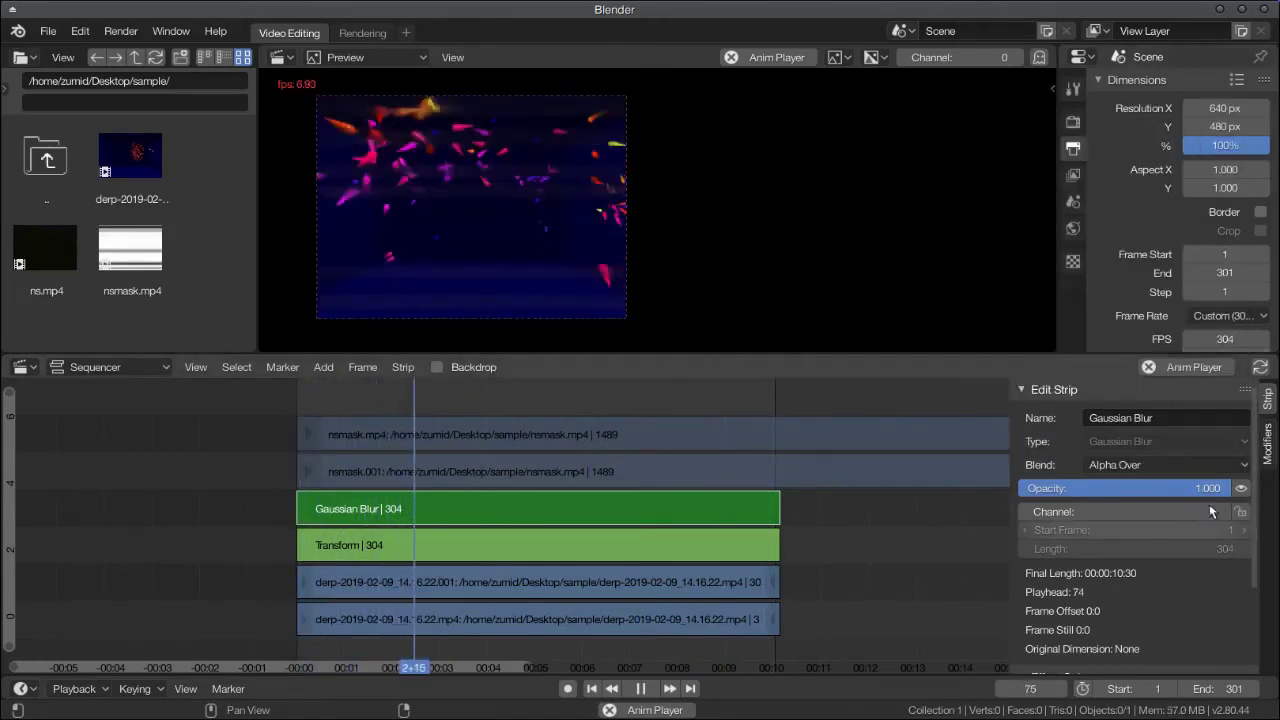
left_click_drag(1209, 489, 1169, 489)
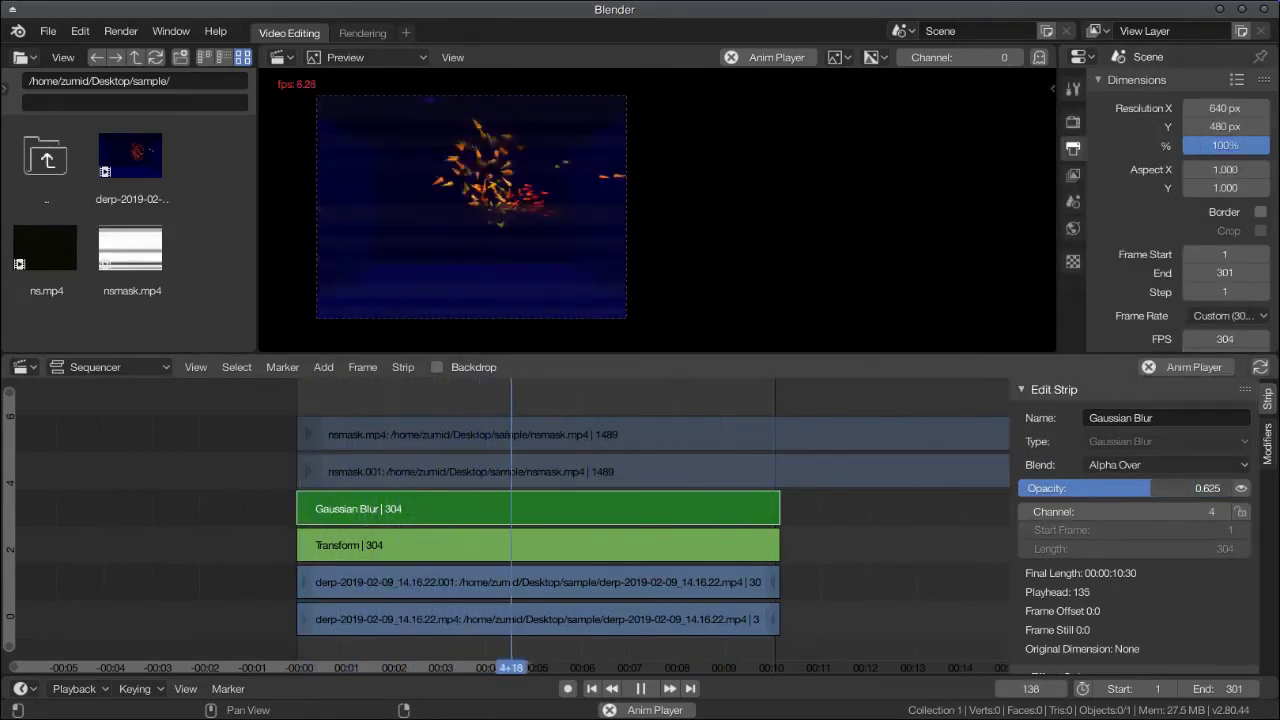
key("Tab")
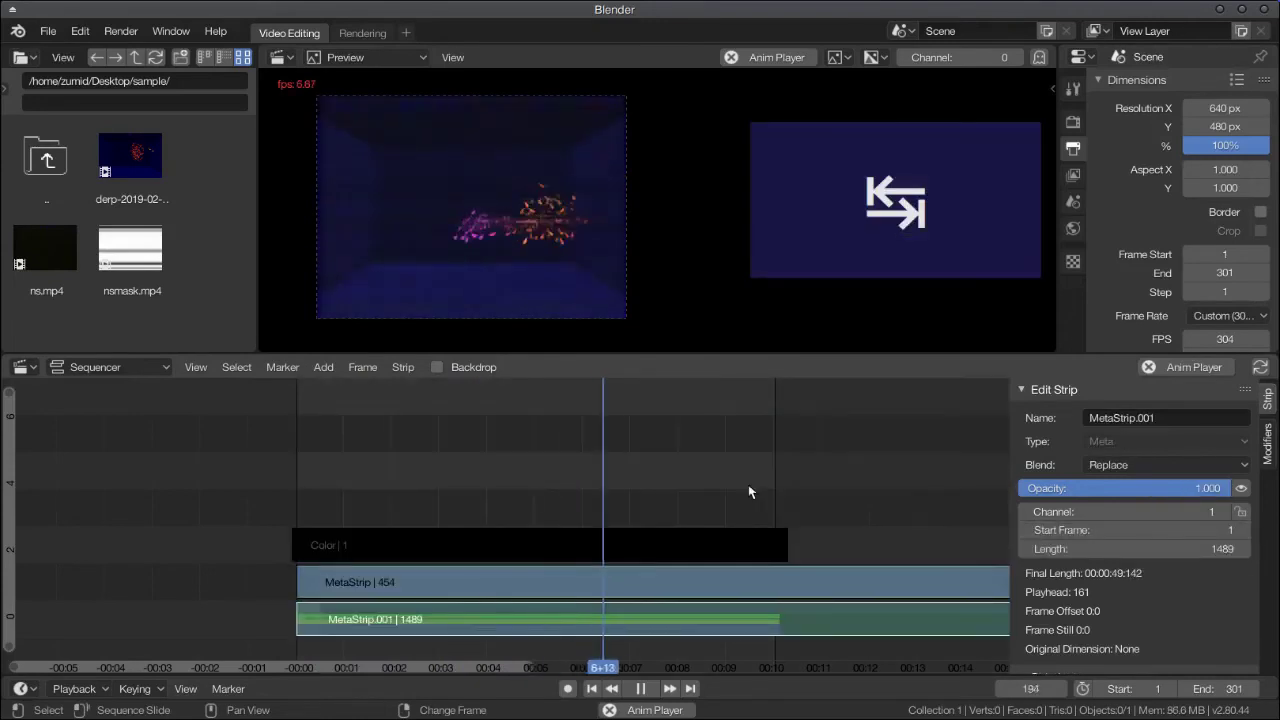
key("space")
Reopen MetaStrip.001, lower the Gaussian Blur strip's opacity further, and play the sequence from the main timeline
key("Tab")
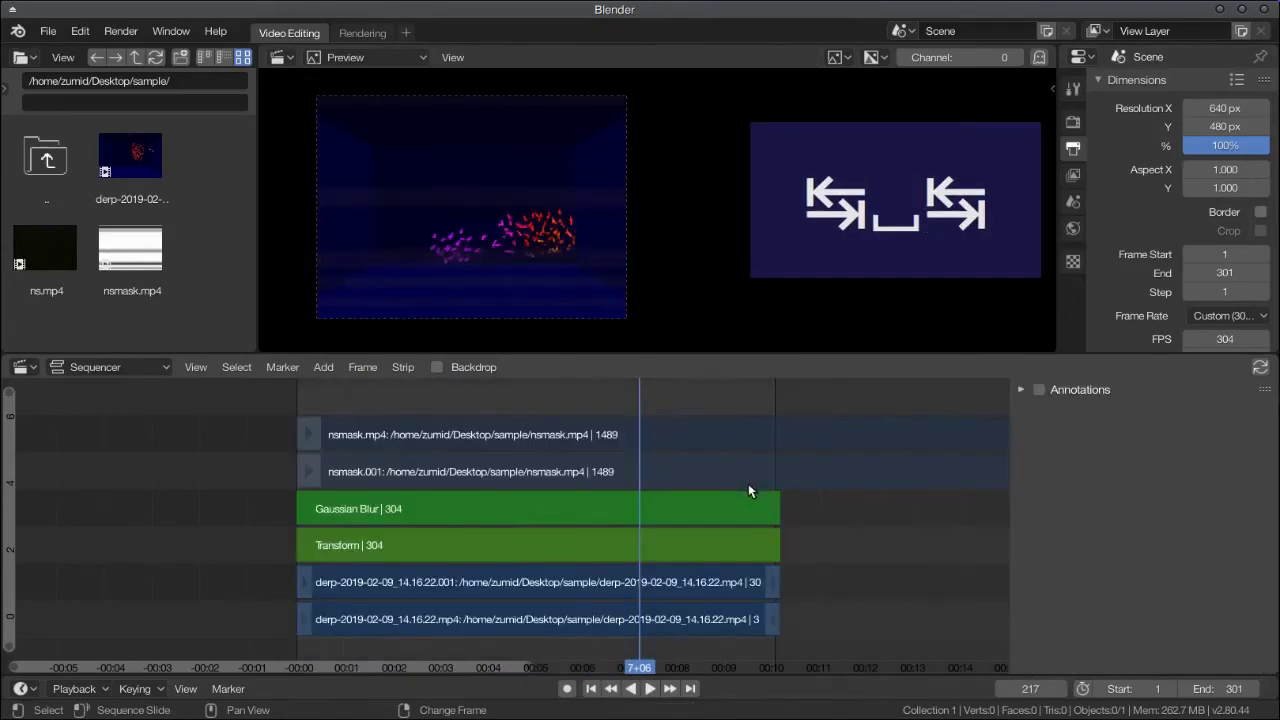
left_click(738, 512)
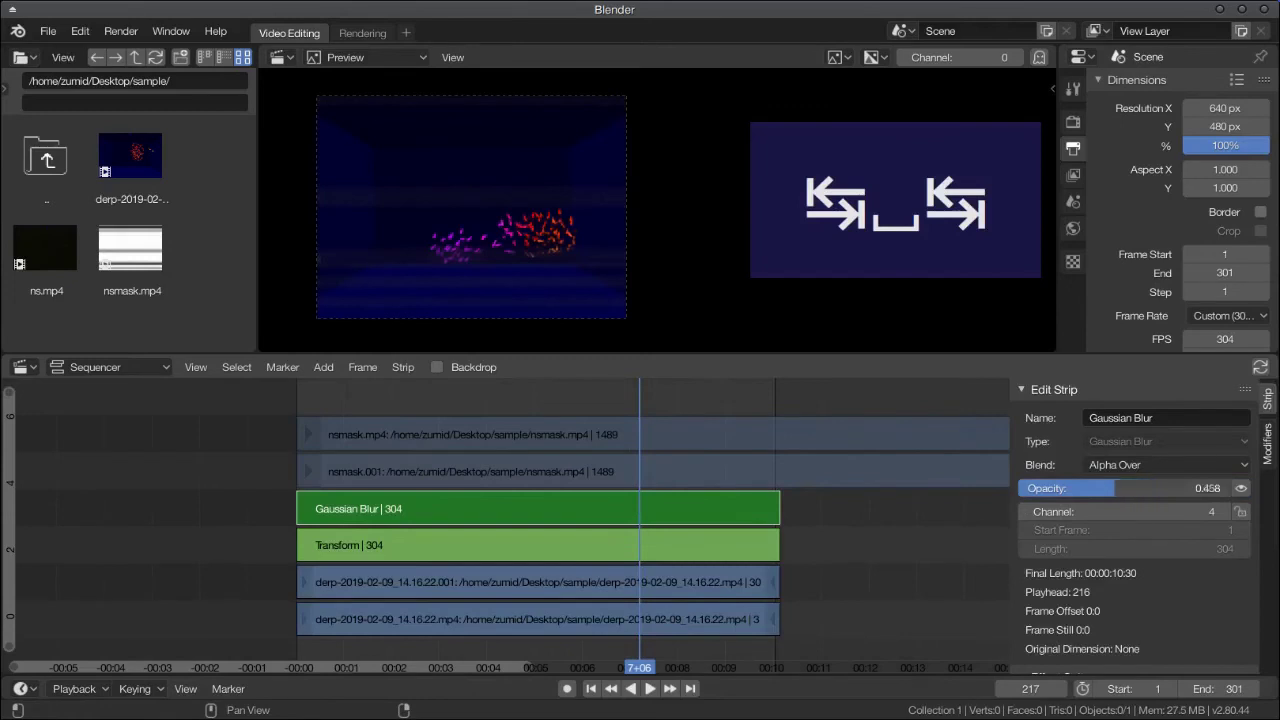
left_click_drag(1114, 488, 1088, 488)
key("Tab")
key("space")
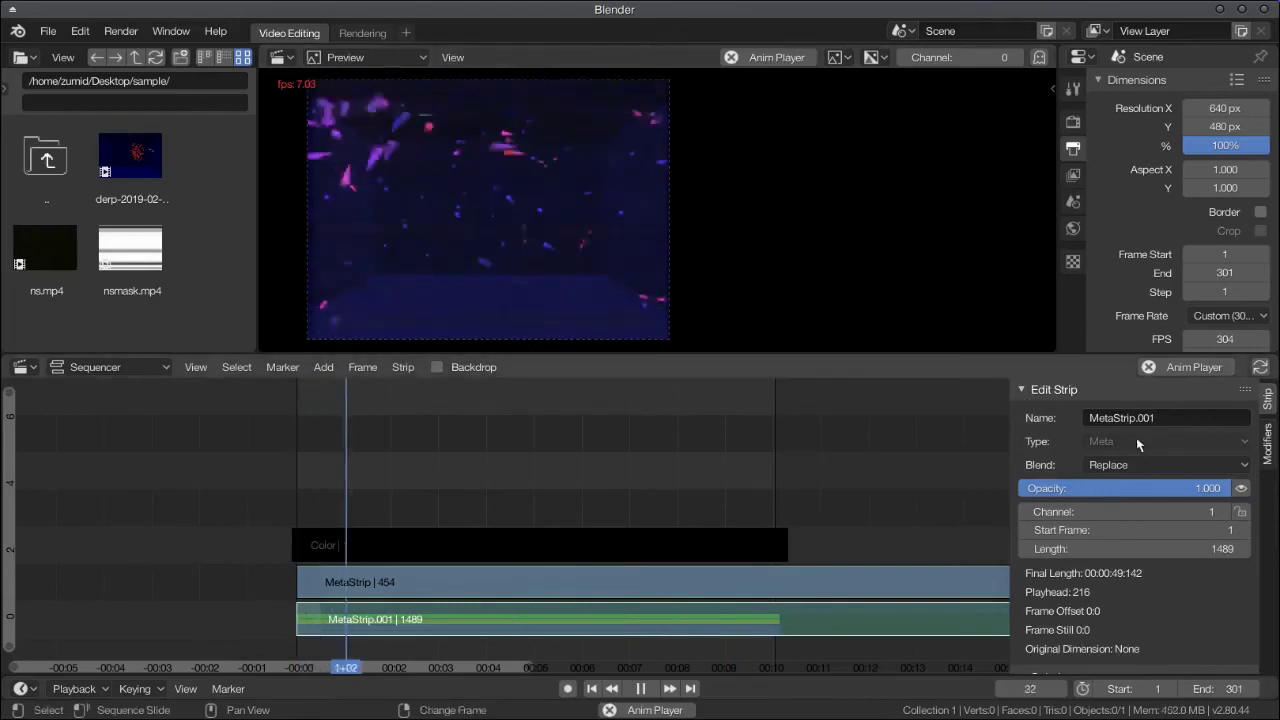
Add a Curves modifier to MetaStrip.001 and bend its combined curve slightly below the diagonal to darken the midtones
left_click(1267, 440)
left_click(1192, 441)
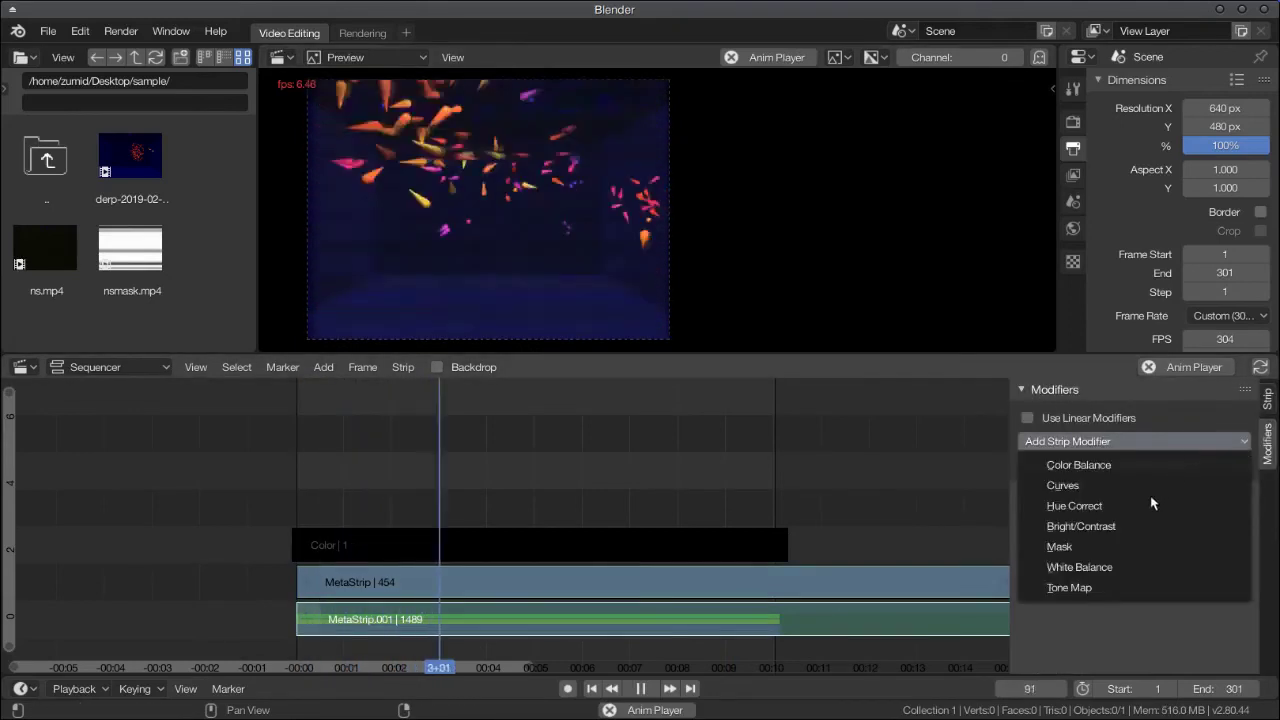
left_click(1145, 484)
scroll(1150, 585, "down", 3)
key("space")
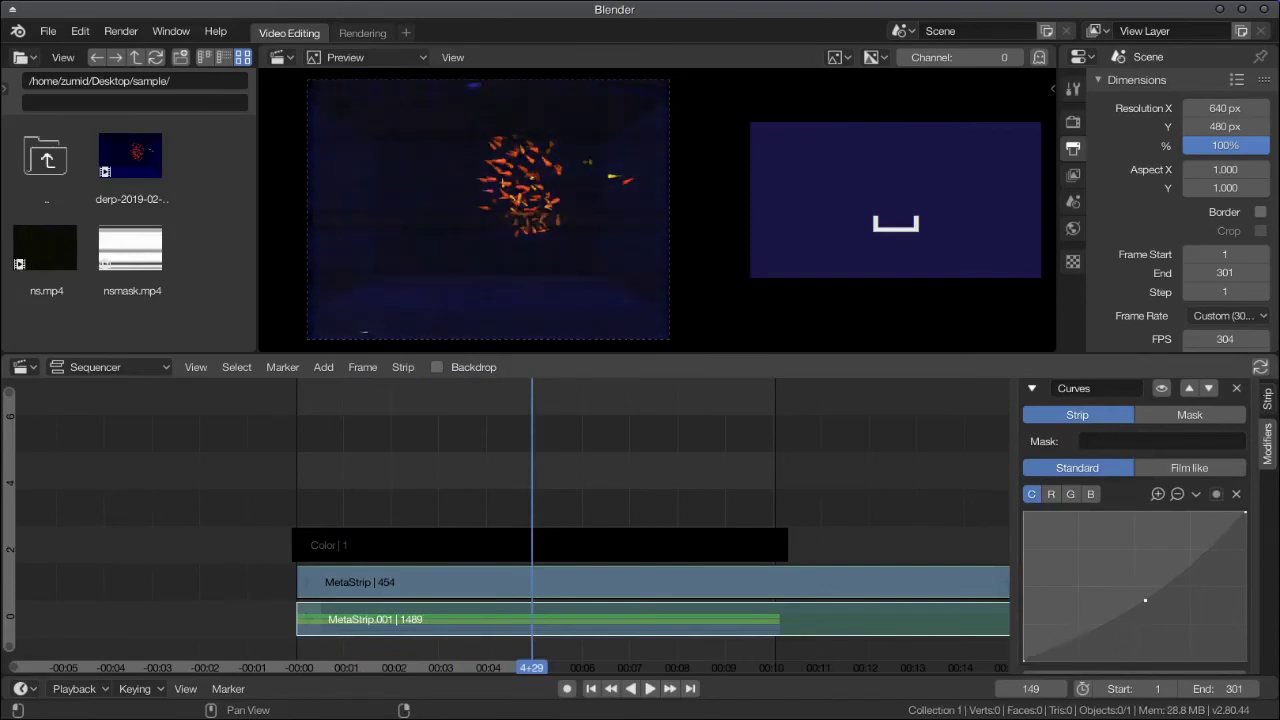
left_click(1137, 597)
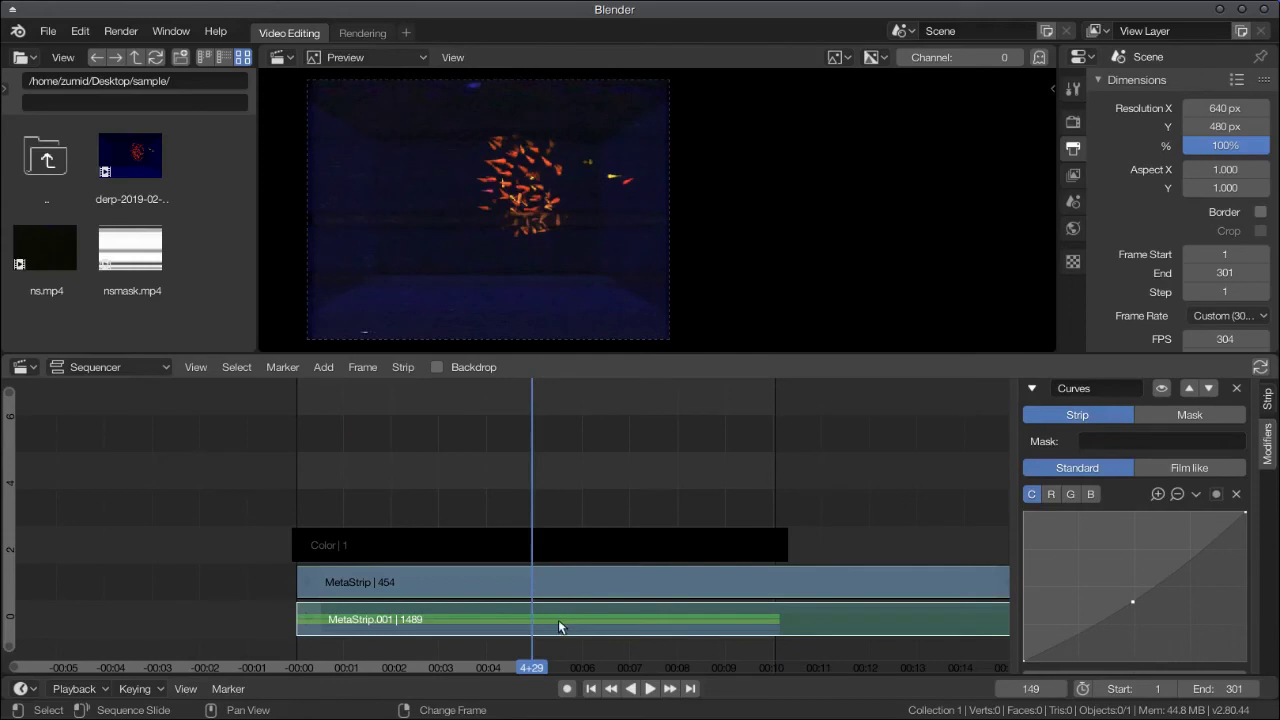
Play the sequence in the main timeline to review the curve-adjusted effect, then stop playback
key("Tab")
key("Tab")
key("space")
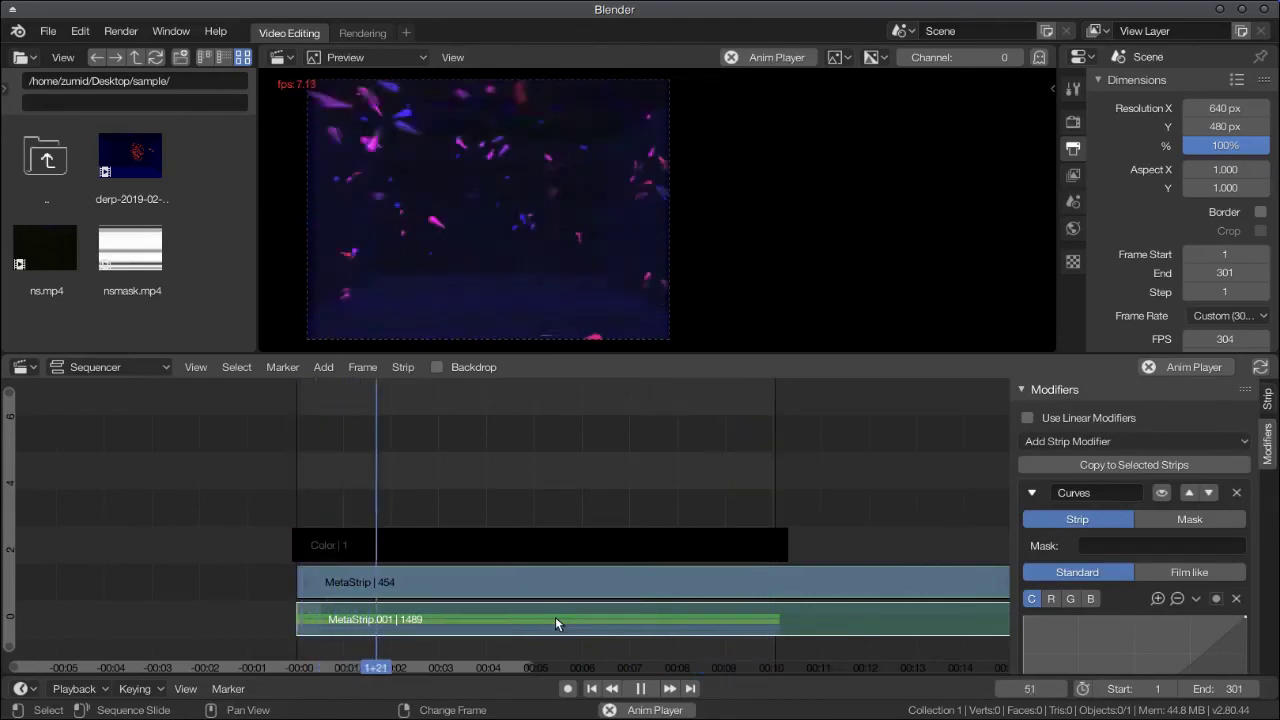
key("space")
Set the scene's output frame rate to 29.97 fps
scroll(1220, 317, "down", 5)
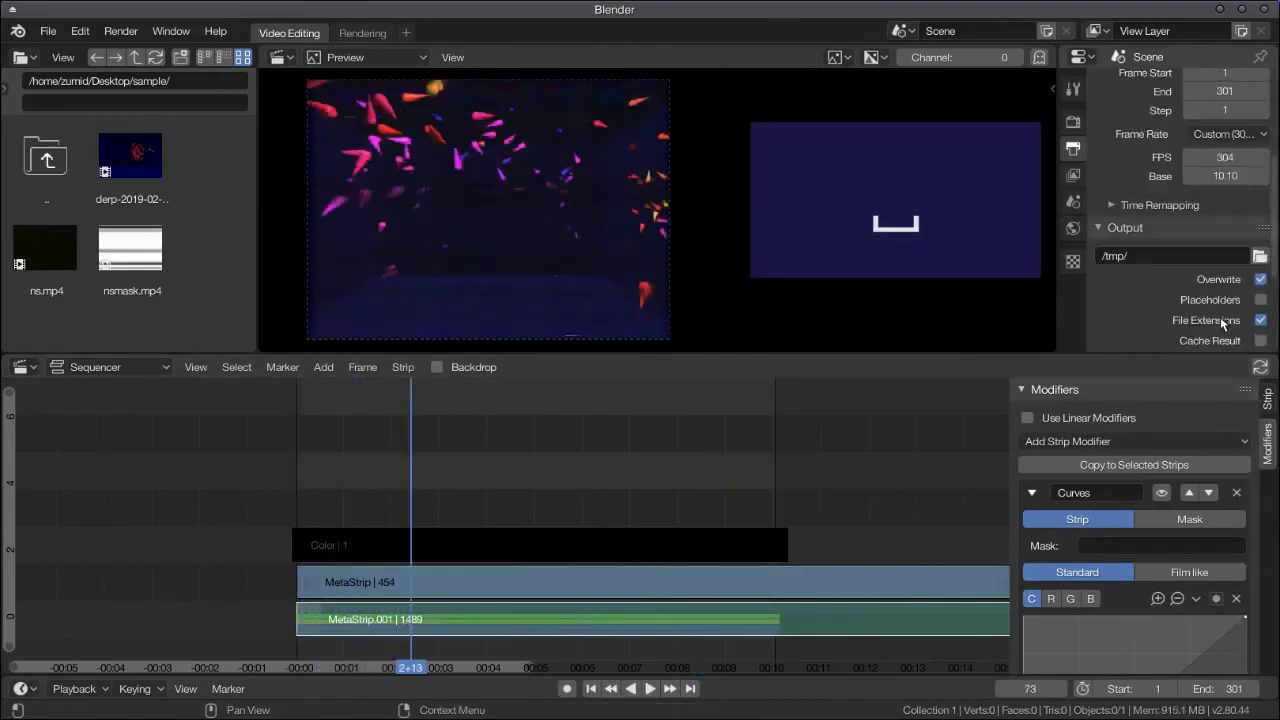
left_click(1246, 136)
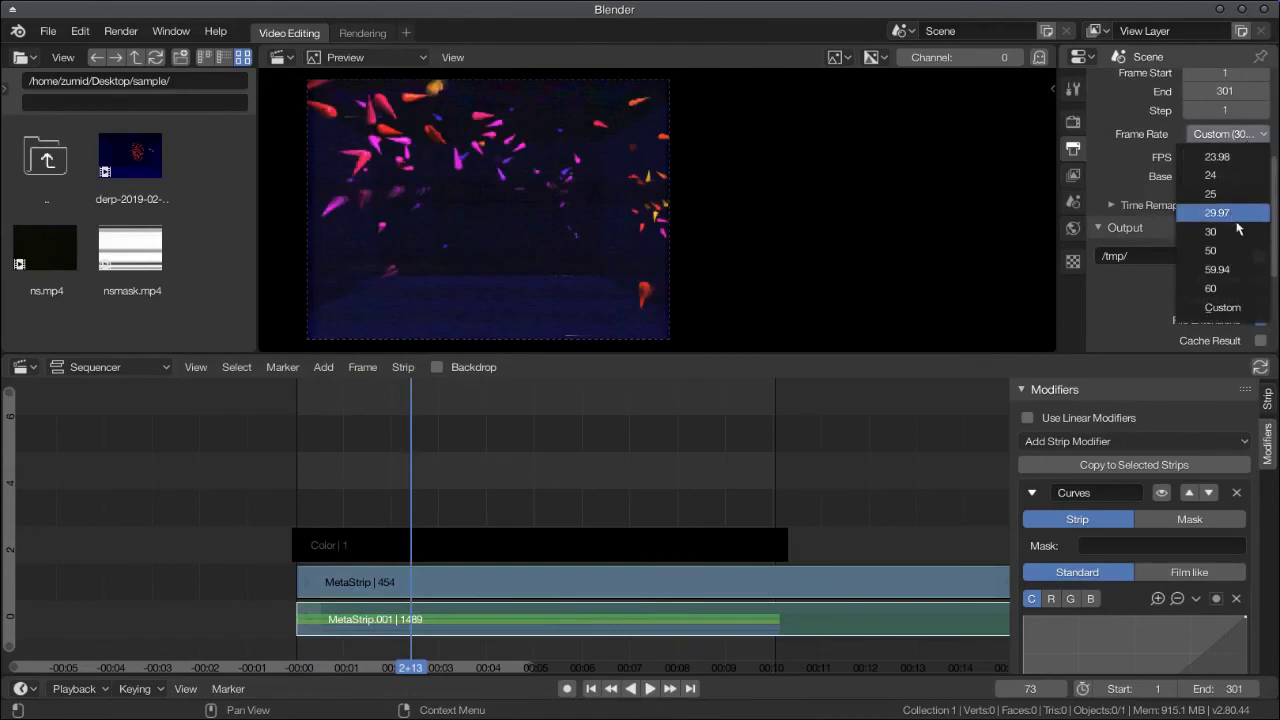
left_click(1238, 213)
Set the output file format to FFmpeg video and the encoding container to MPEG-4
scroll(1210, 260, "down", 4)
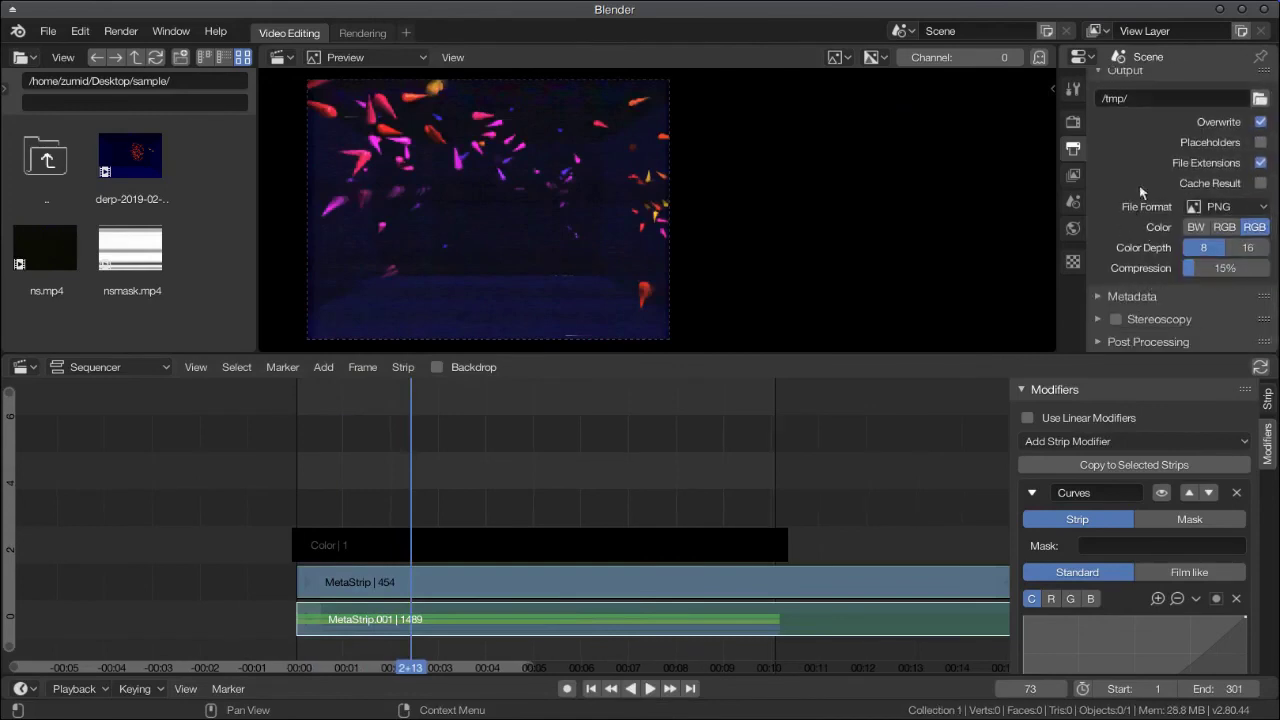
left_click(1217, 208)
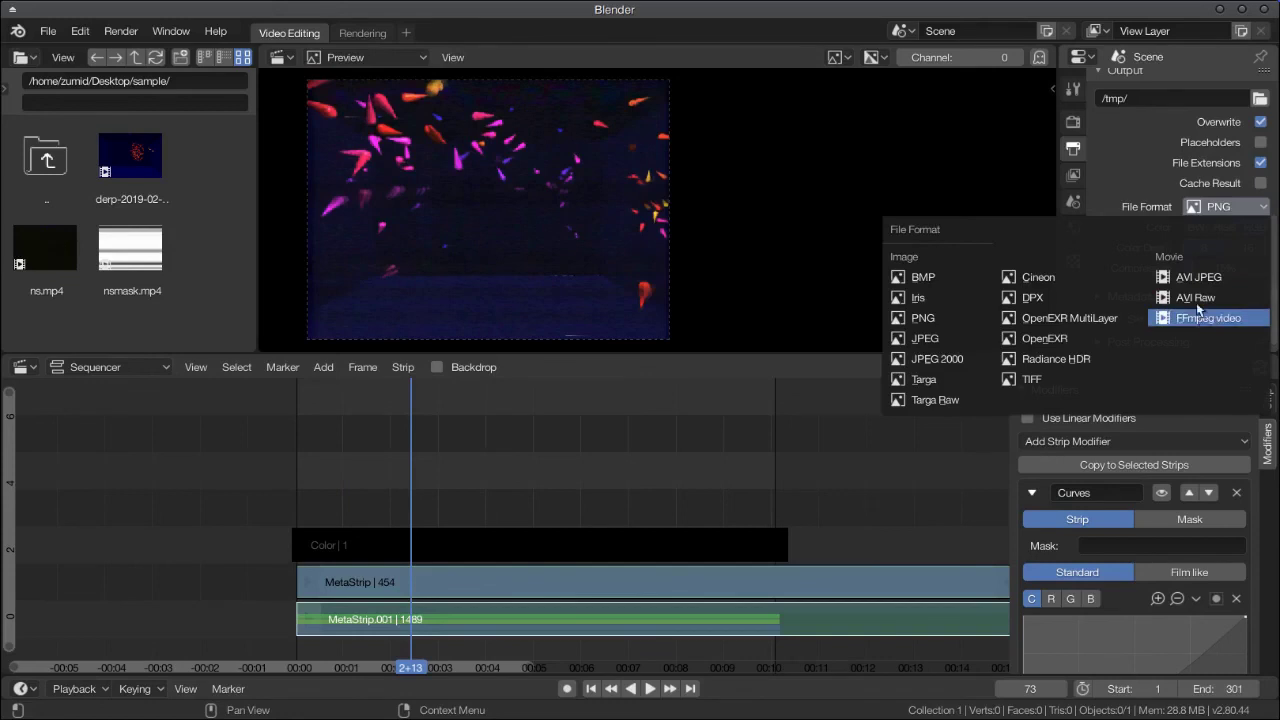
left_click(1201, 317)
left_click(1143, 274)
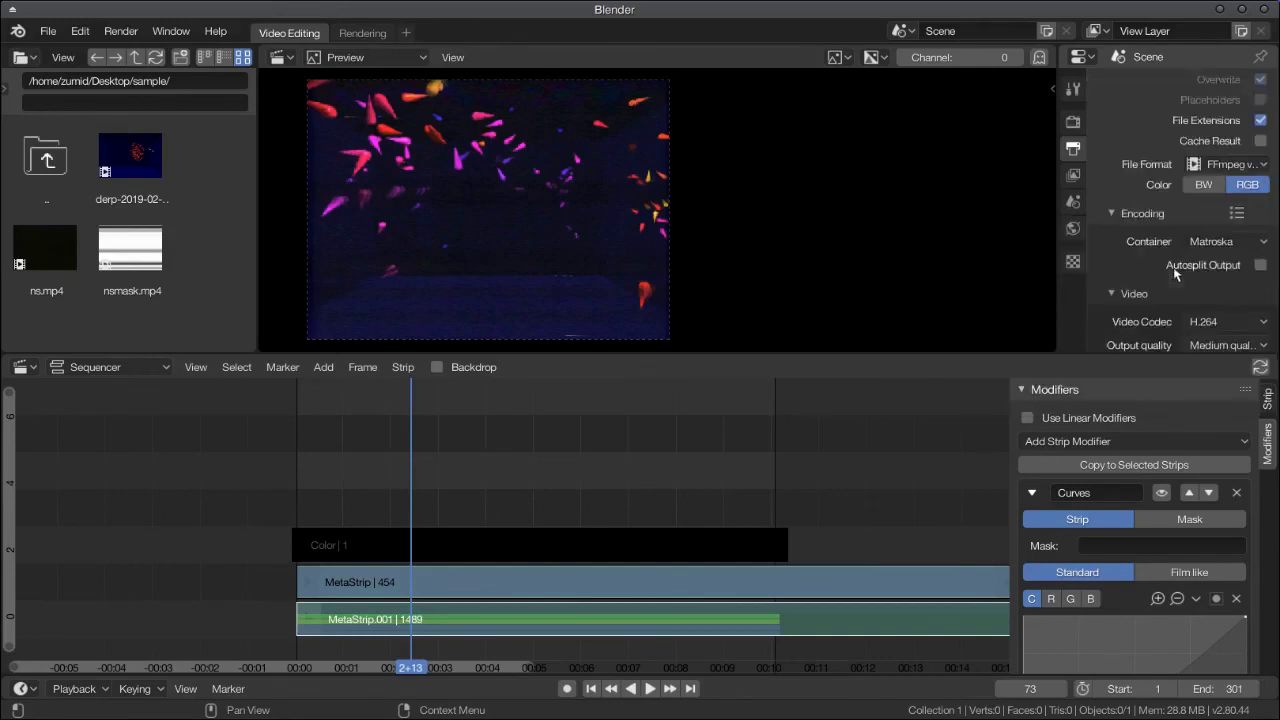
scroll(1190, 240, "down", 1)
left_click(1226, 211)
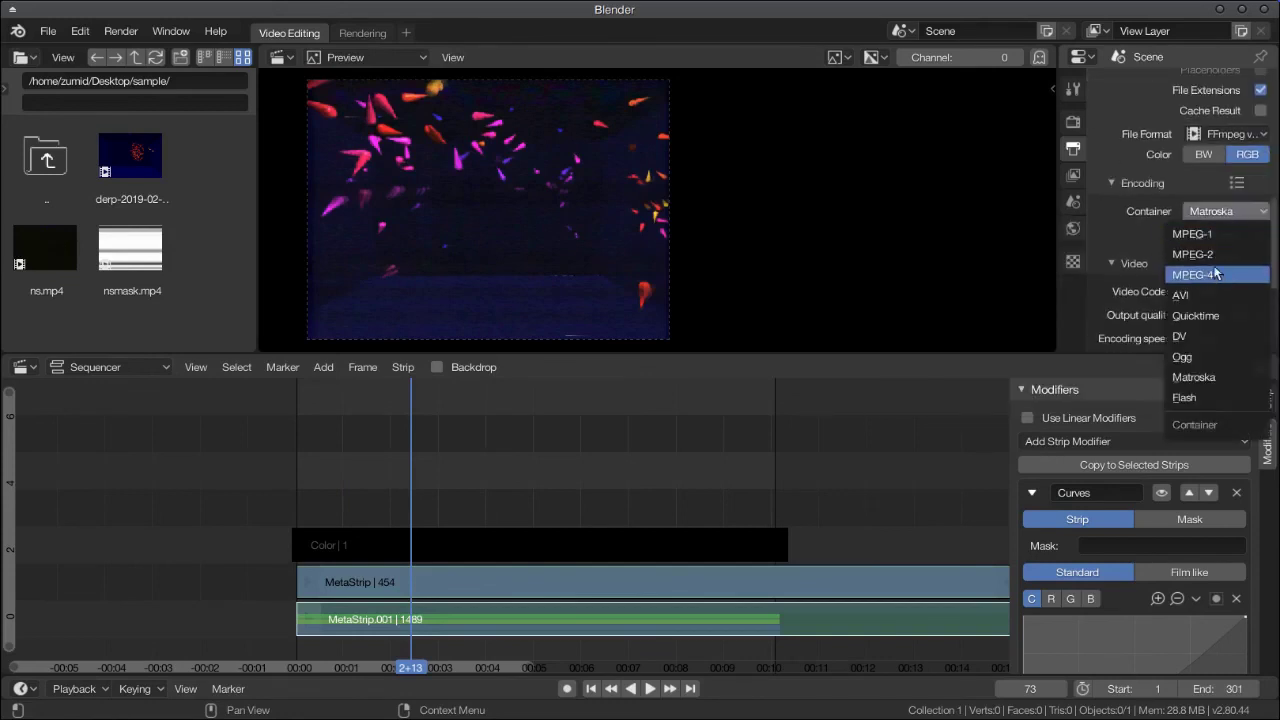
left_click(1216, 273)
Examine the video codec, output quality and remaining output settings before rendering
left_click(1219, 261)
left_click(1219, 261)
left_click(1222, 285)
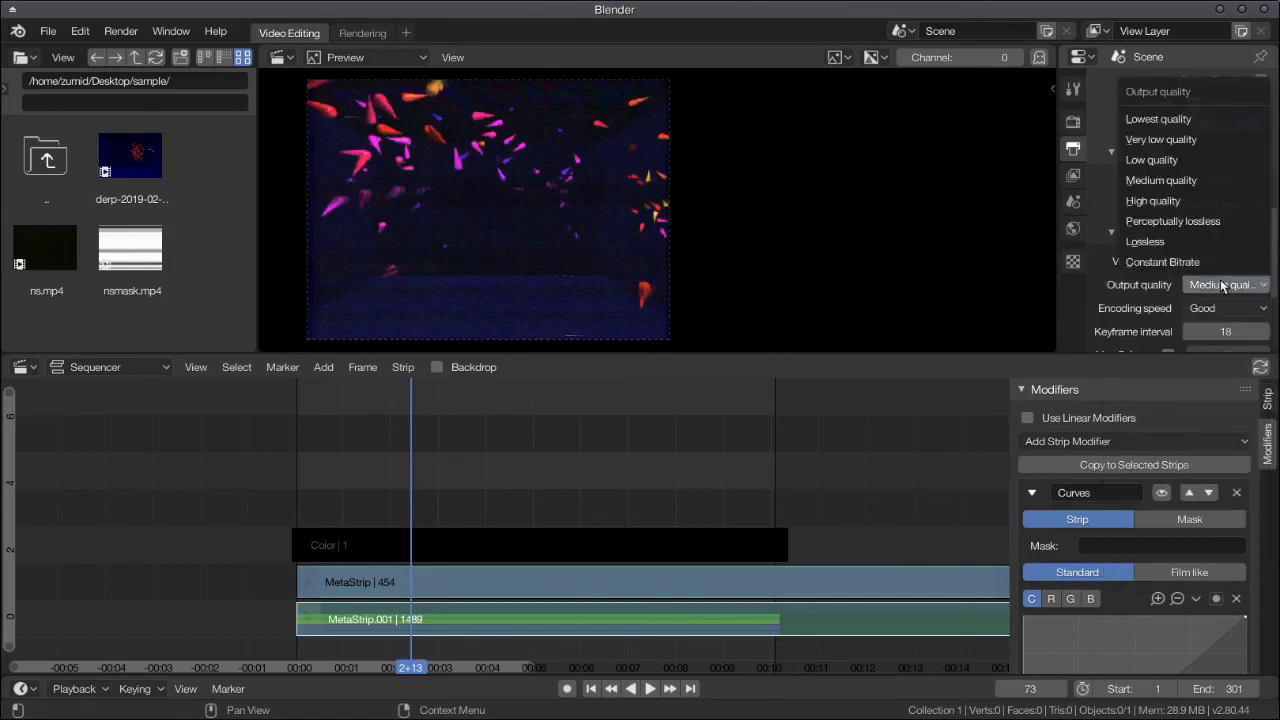
left_click(1222, 285)
scroll(1215, 278, "down", 4)
scroll(1201, 255, "up", 10)
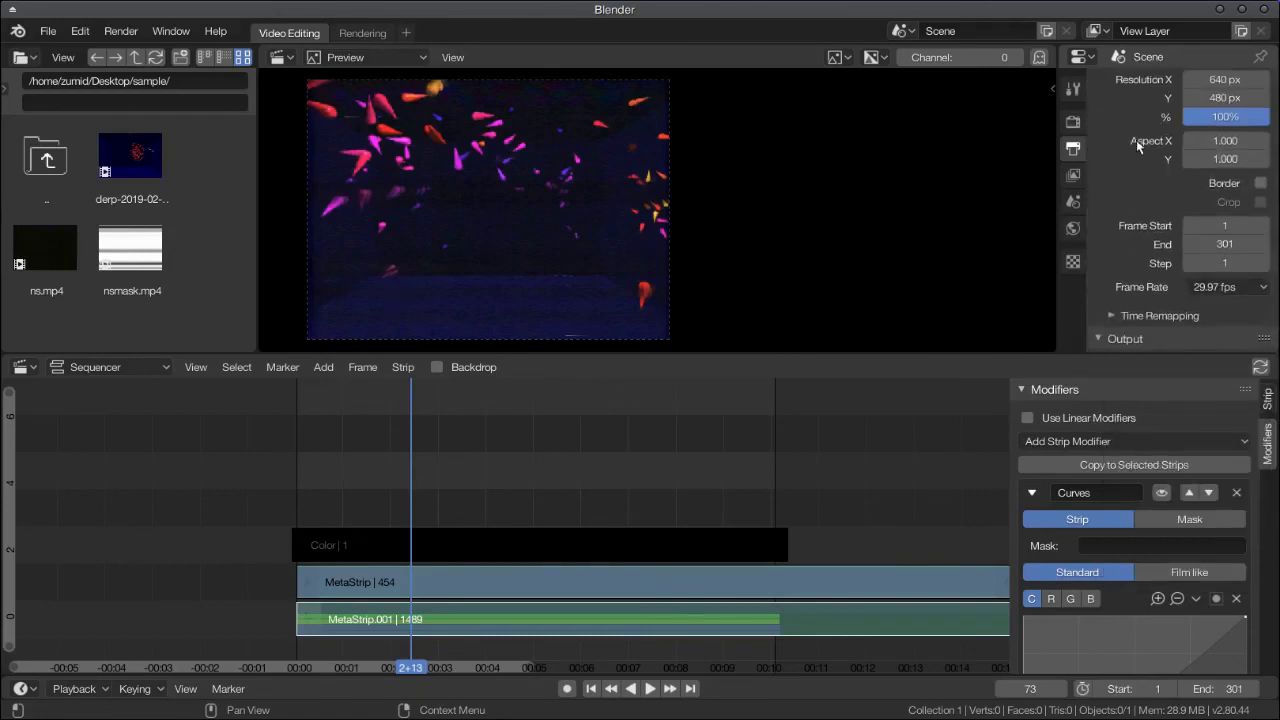
left_click(1073, 122)
left_click(1073, 148)
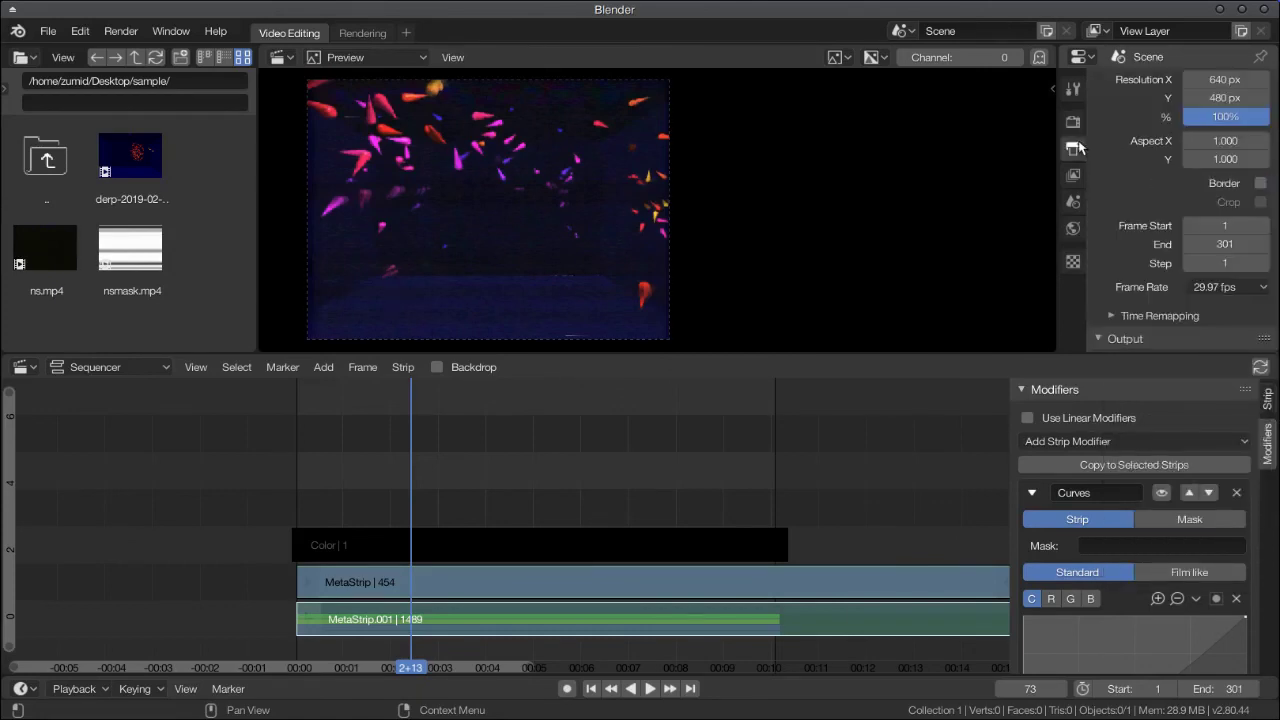
Render the animation and move the render window toward the middle of the workspace
left_click(121, 31)
left_click(159, 72)
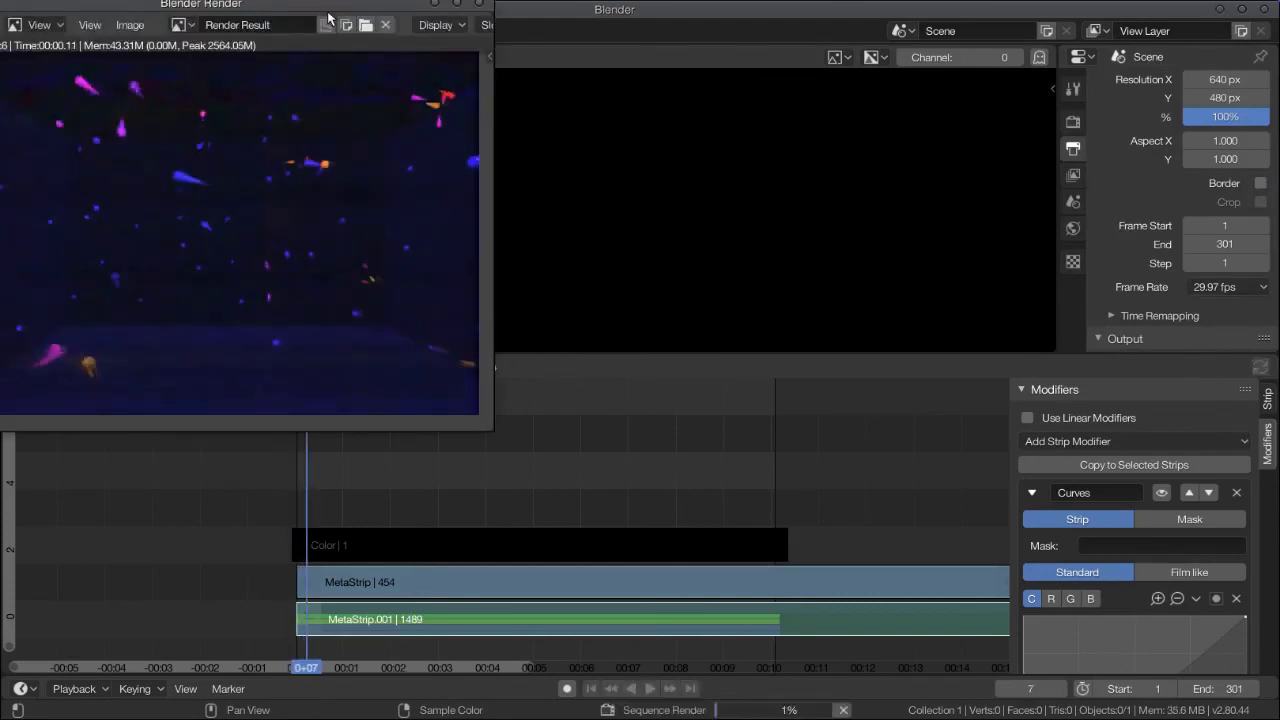
left_click_drag(303, 10, 706, 126)
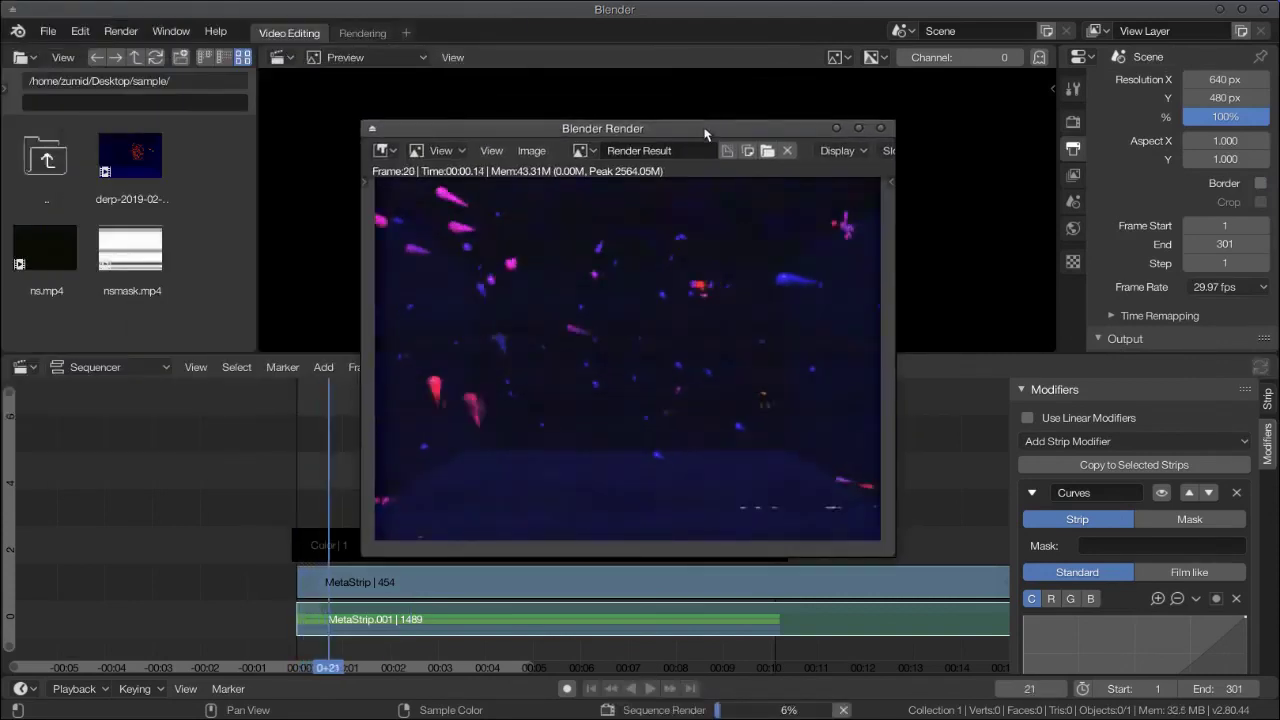